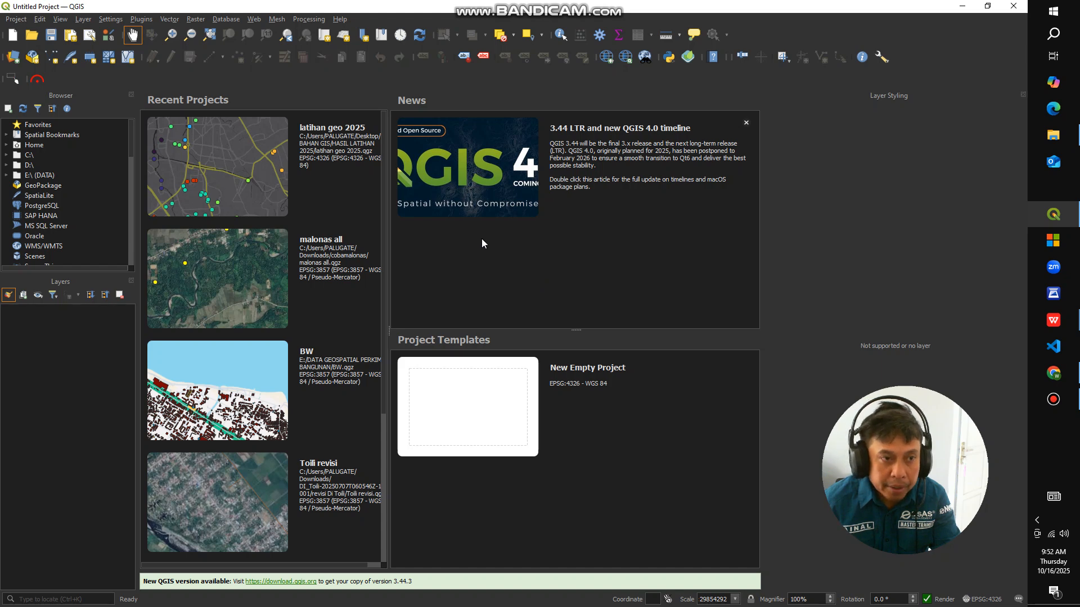
Add the OSM Standard basemap from QuickMapServices to the empty project for the Indonesia area
click(607, 58)
mouse_move(675, 90)
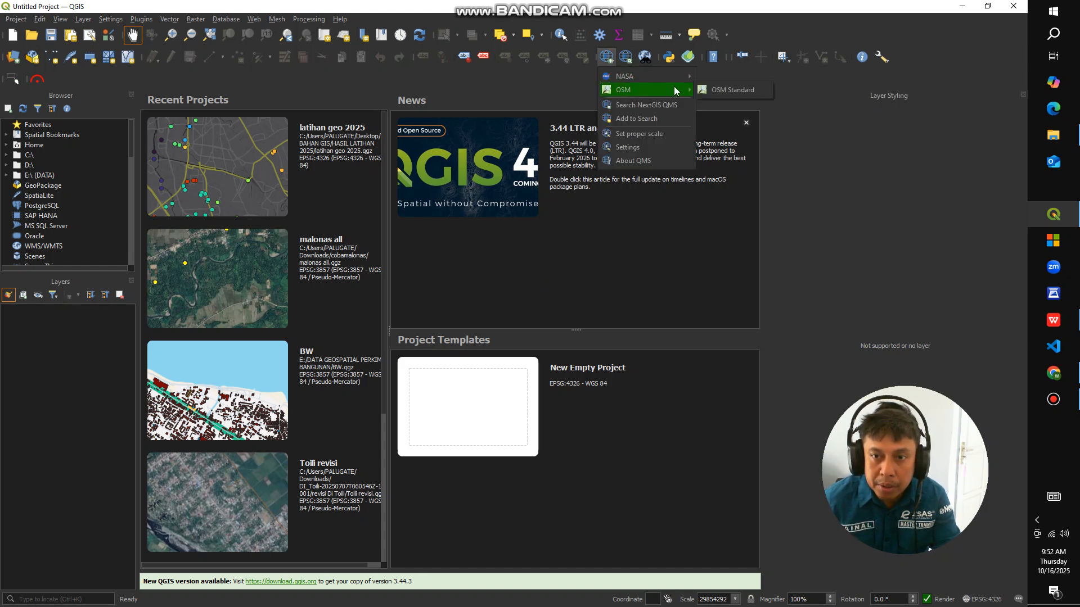
click(737, 89)
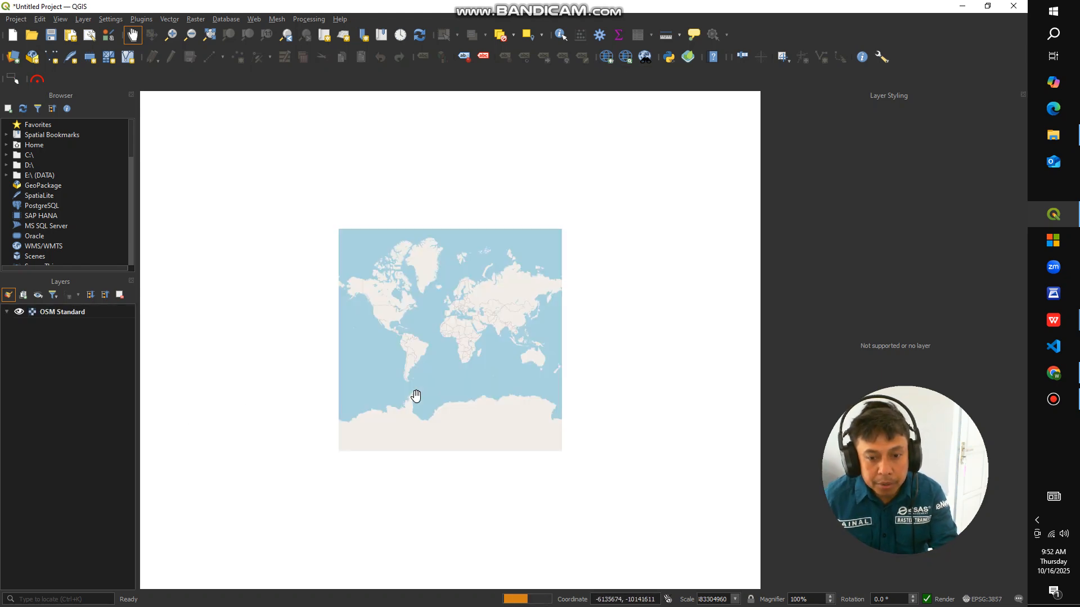
scroll(519, 345, up, 3)
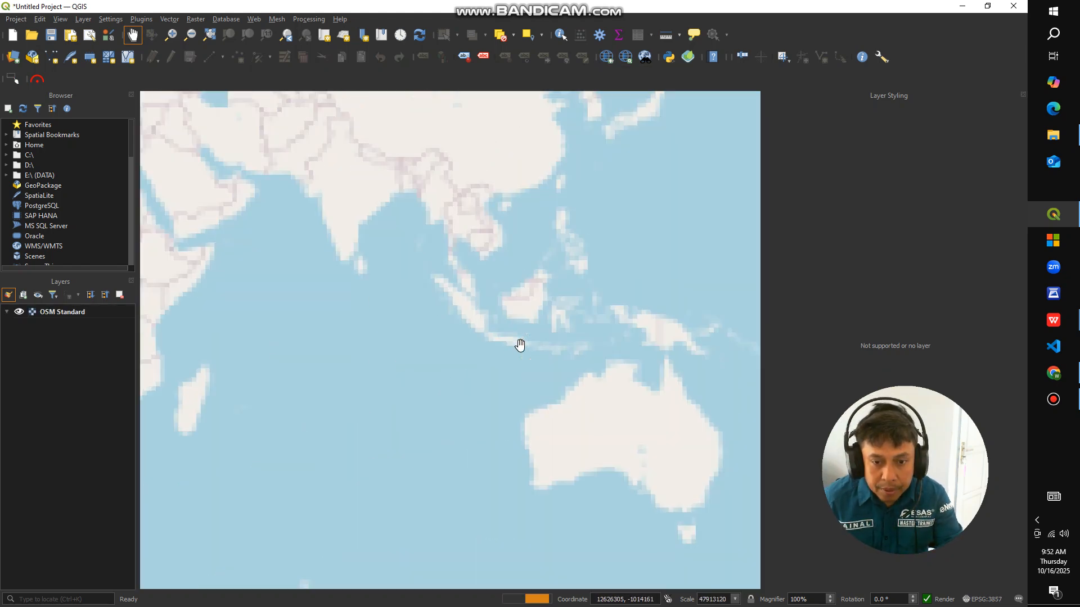
scroll(572, 333, up, 1)
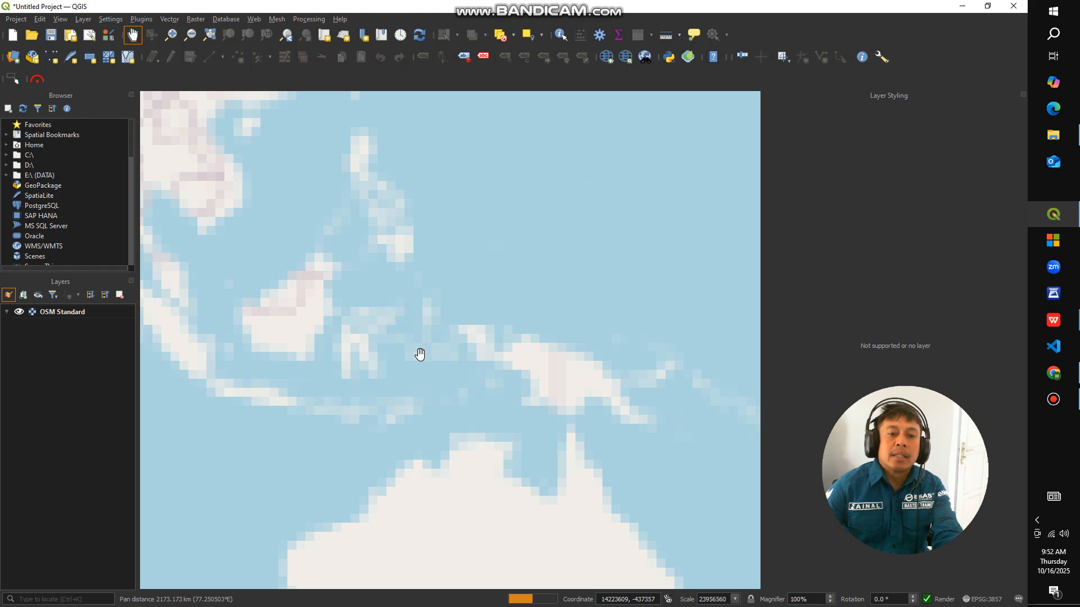
drag(420, 354, 575, 391)
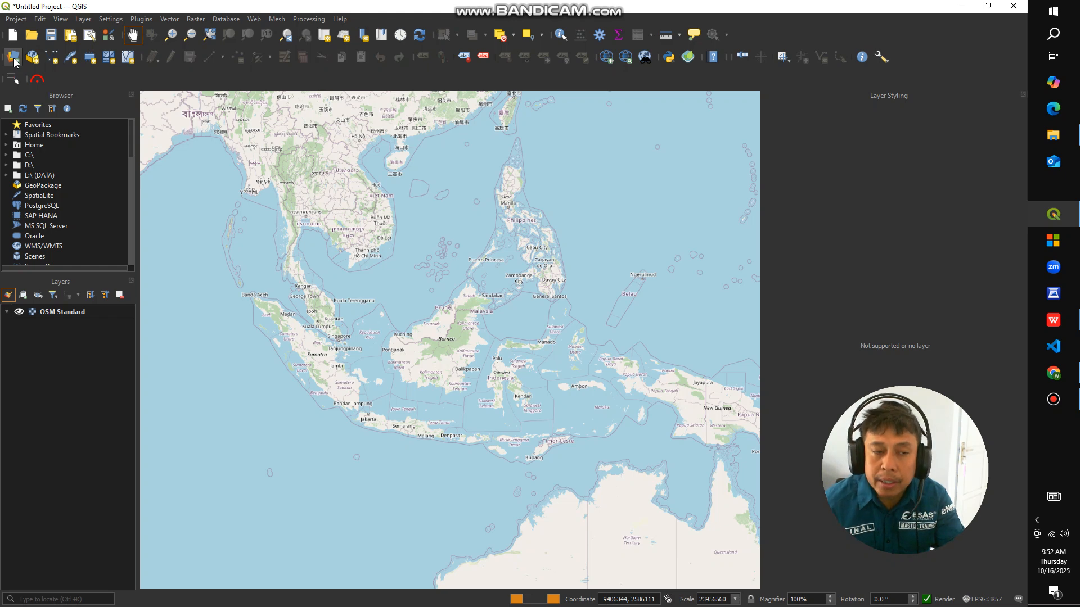
Start adding a vector layer and browse to E:\UNIVERSITAS MULIA 2023\BAHAN GIS\1. BAHAN-20220420T103942Z-001\1. BAHAN\Day 1-2
key(ctrl+shift+v)
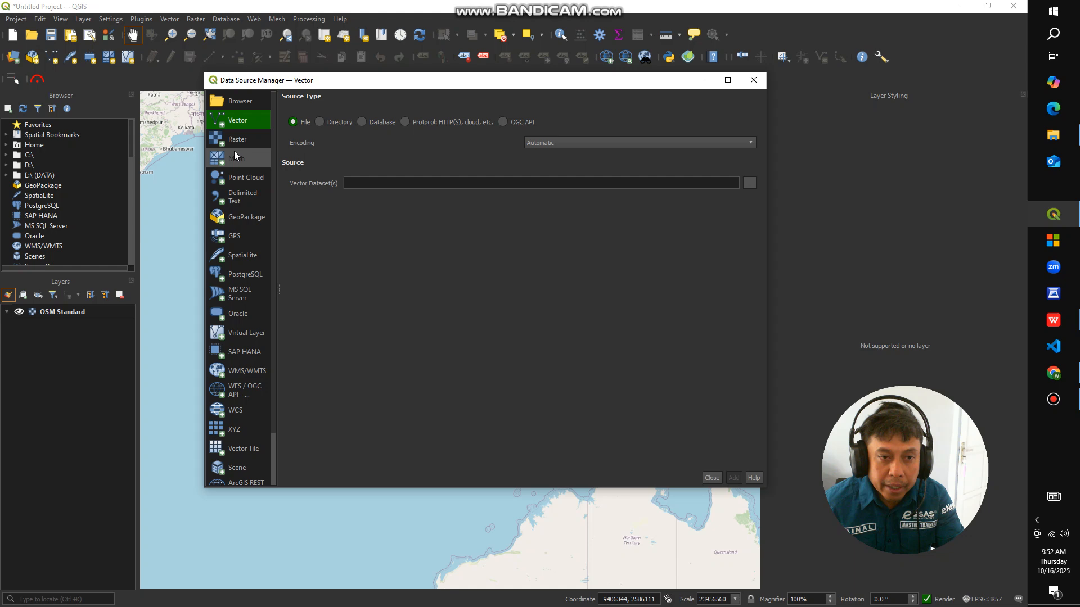
click(749, 184)
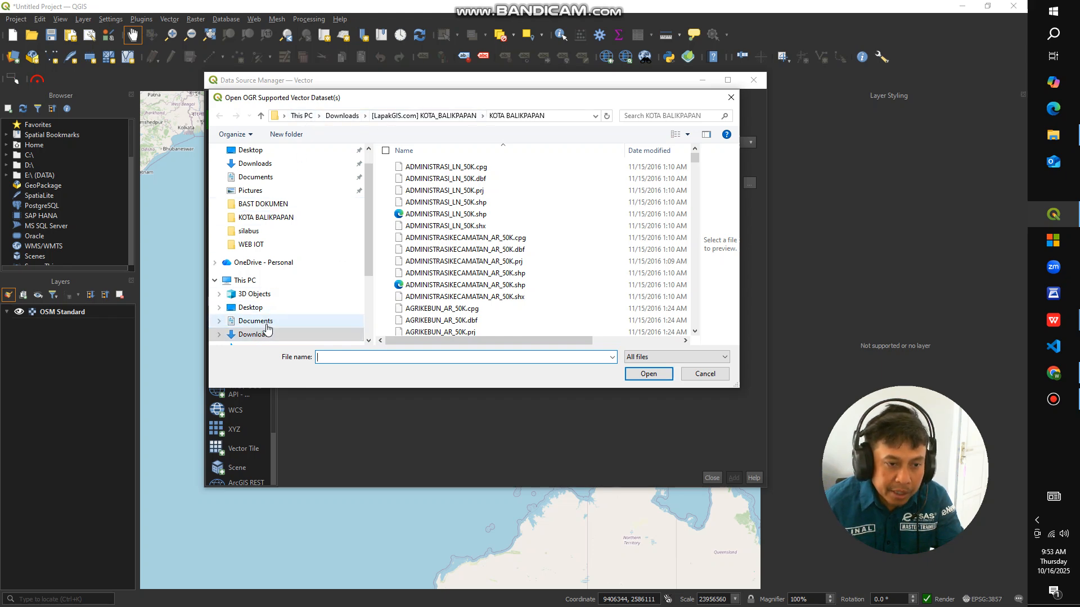
scroll(267, 328, down, 5)
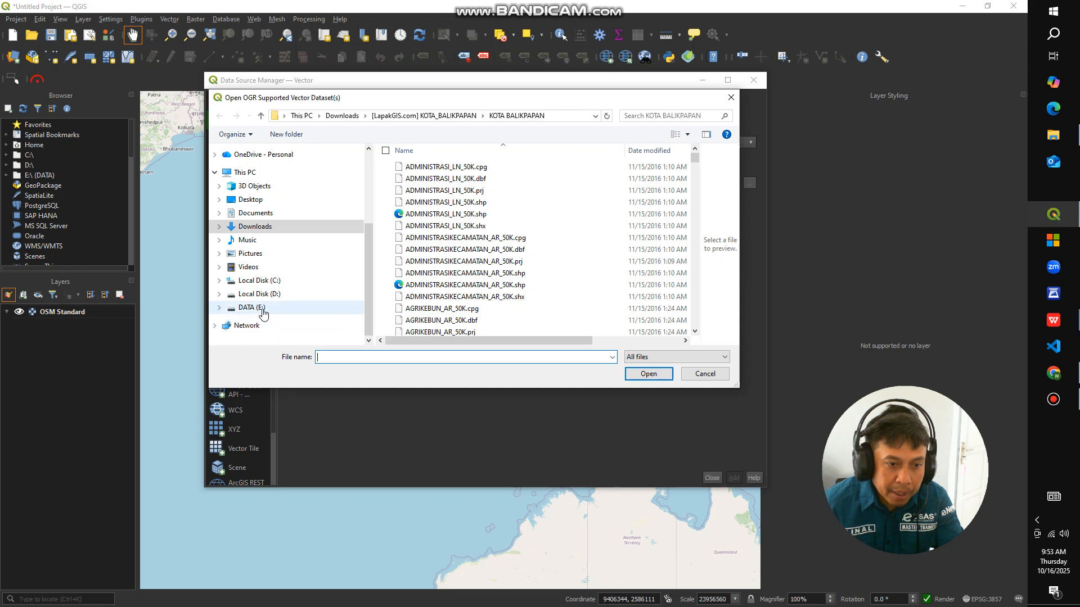
click(262, 312)
click(434, 276)
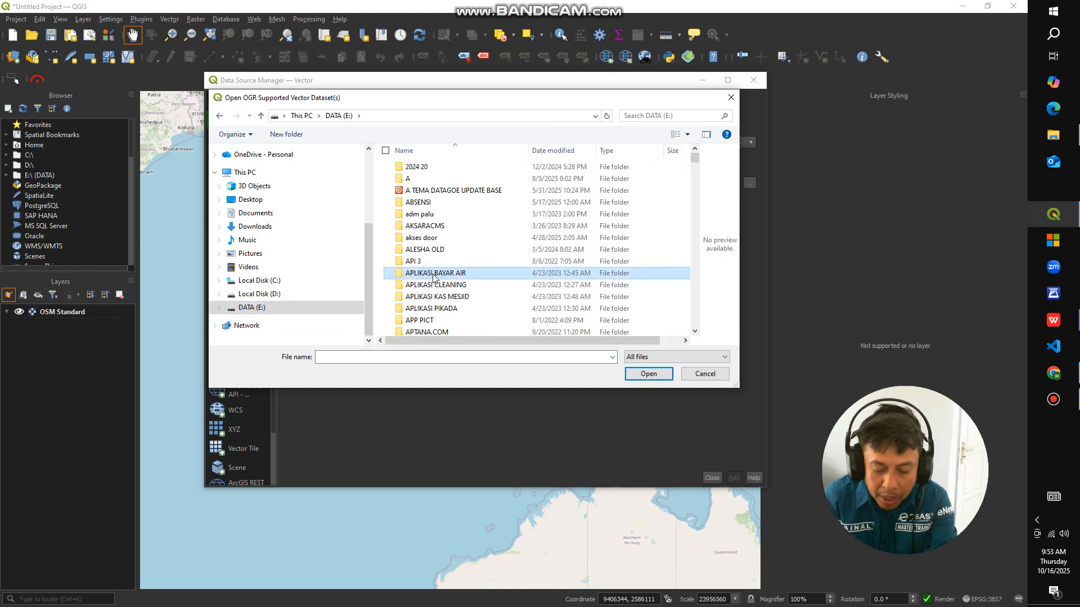
key(u)
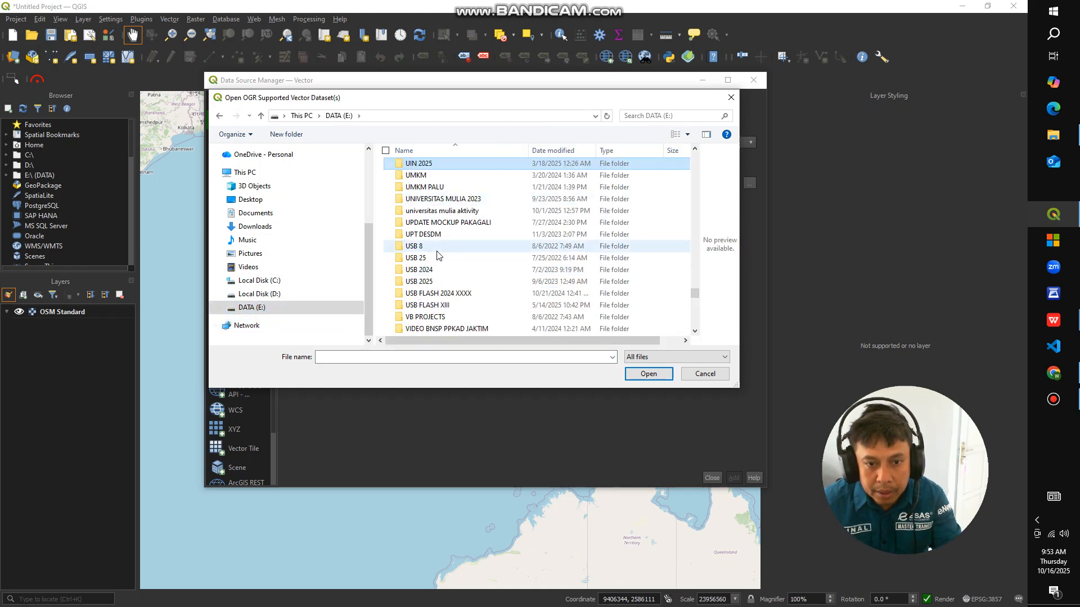
double_click(466, 198)
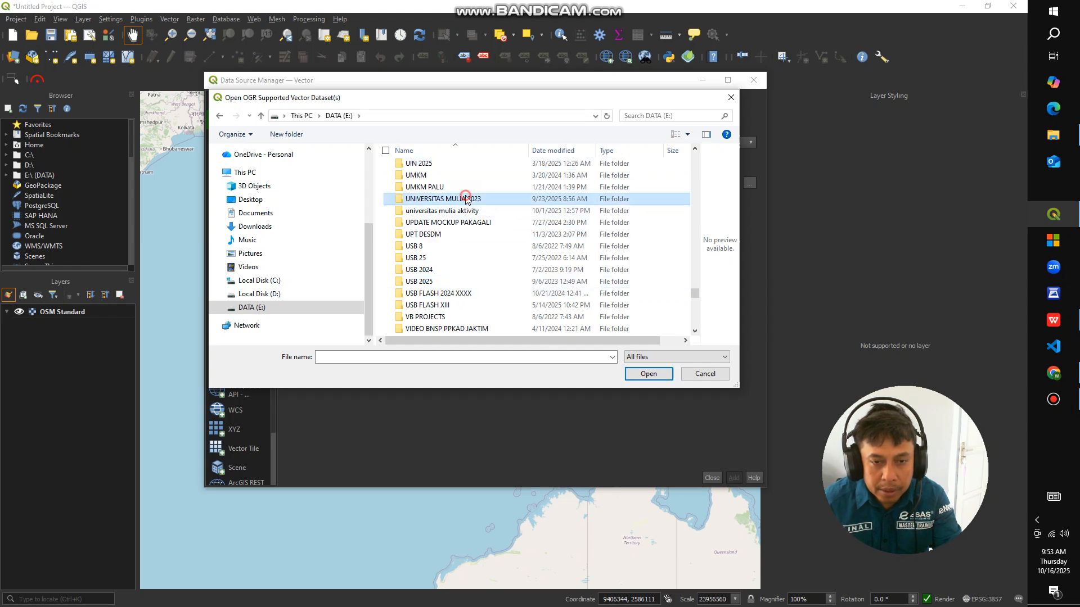
click(444, 165)
double_click(445, 165)
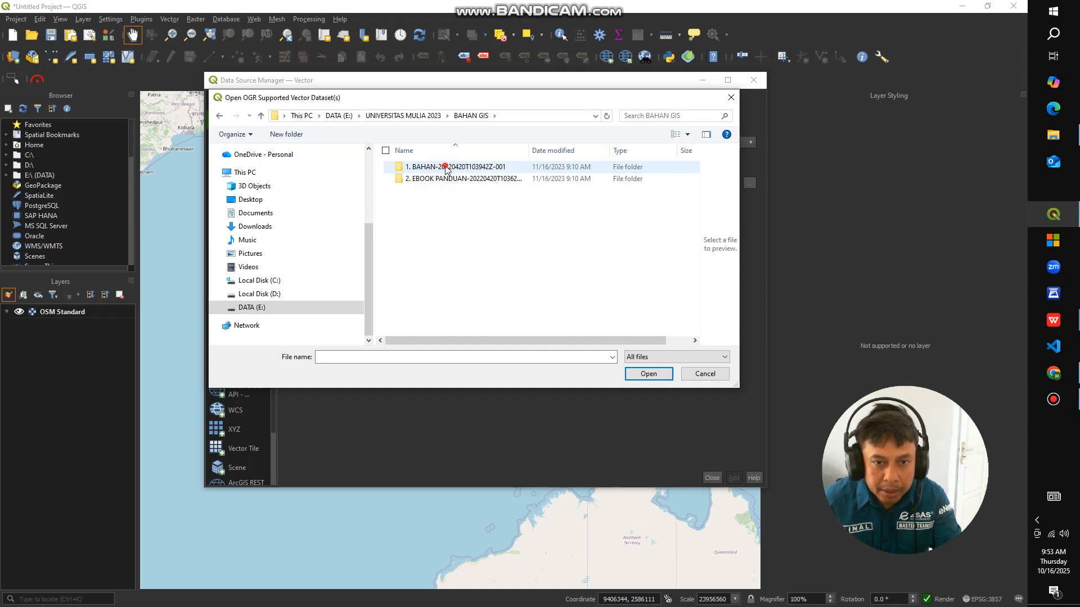
double_click(445, 167)
double_click(441, 167)
click(442, 167)
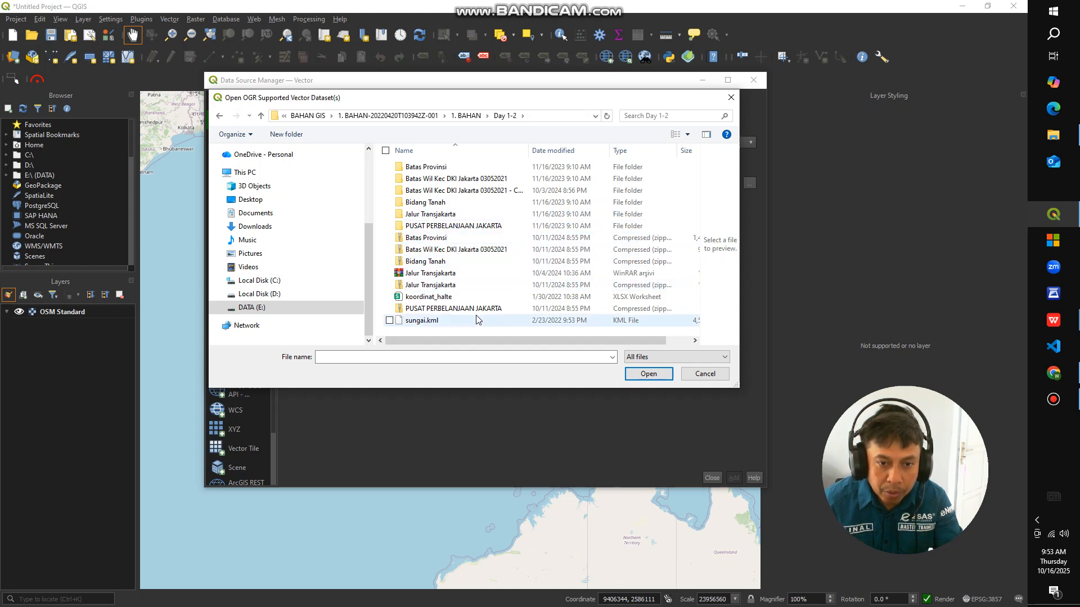
Load Batas Provinsi.shp from the Batas Provinsi folder as a vector layer and close the Data Source Manager
click(441, 167)
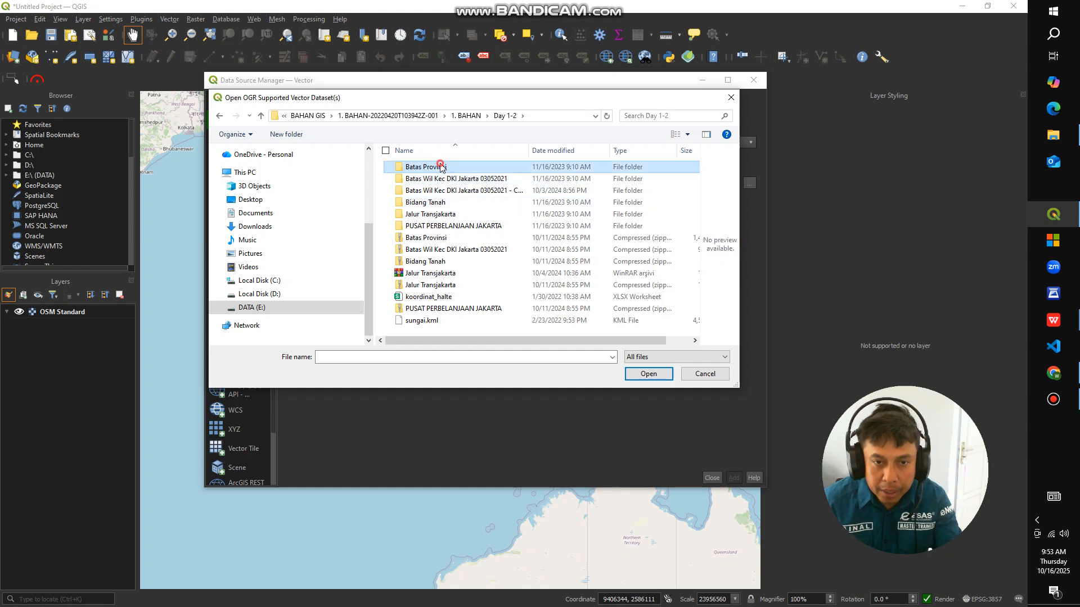
double_click(442, 167)
click(447, 226)
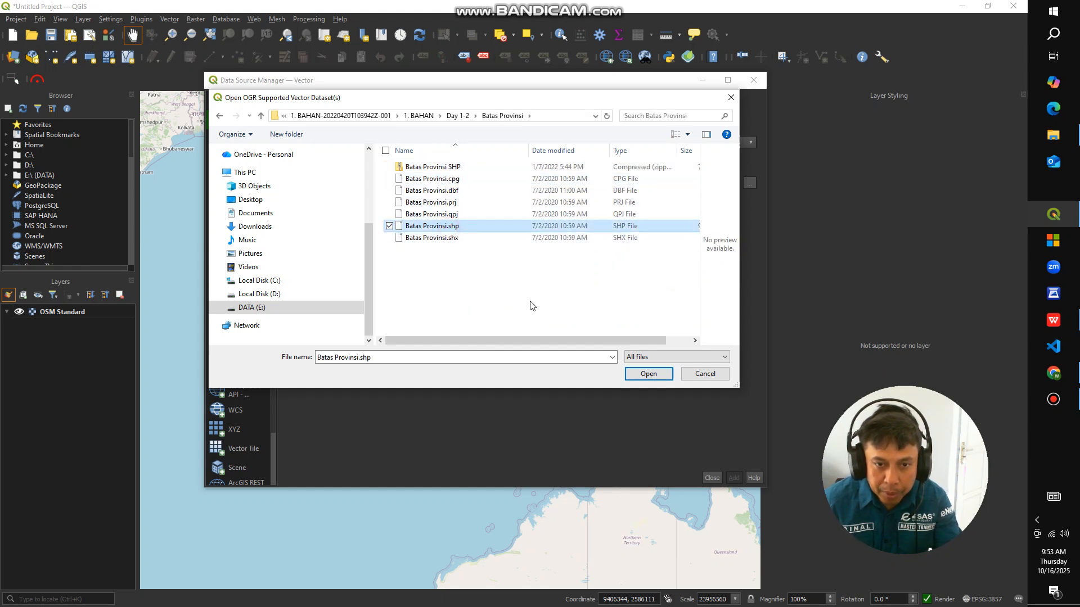
click(632, 374)
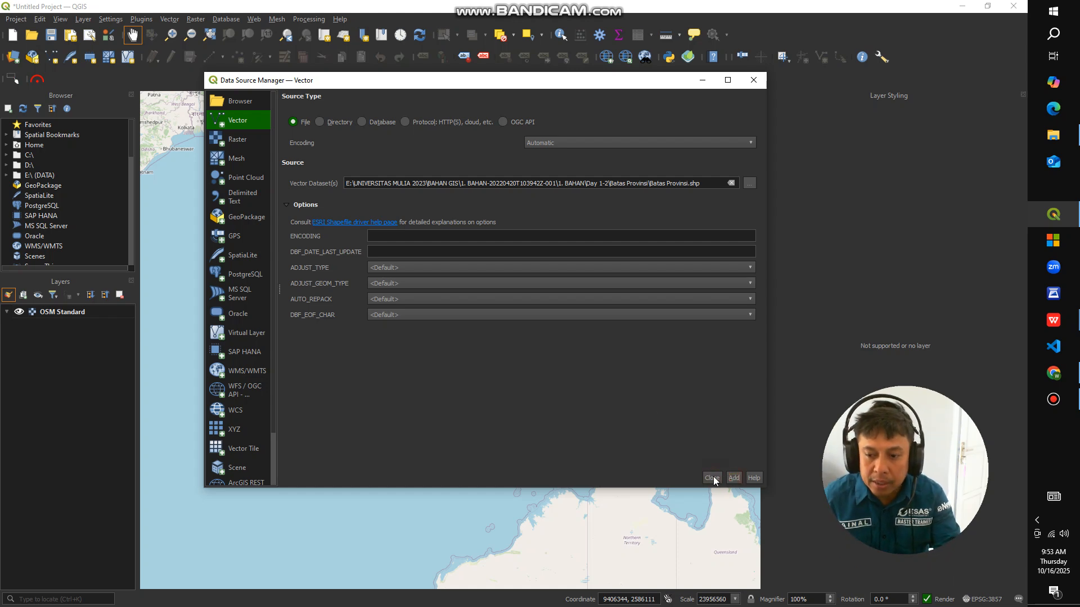
click(712, 478)
Examine the province polygons of the Batas Provinsi layer across Java and the rest of Indonesia
scroll(388, 443, up, 2)
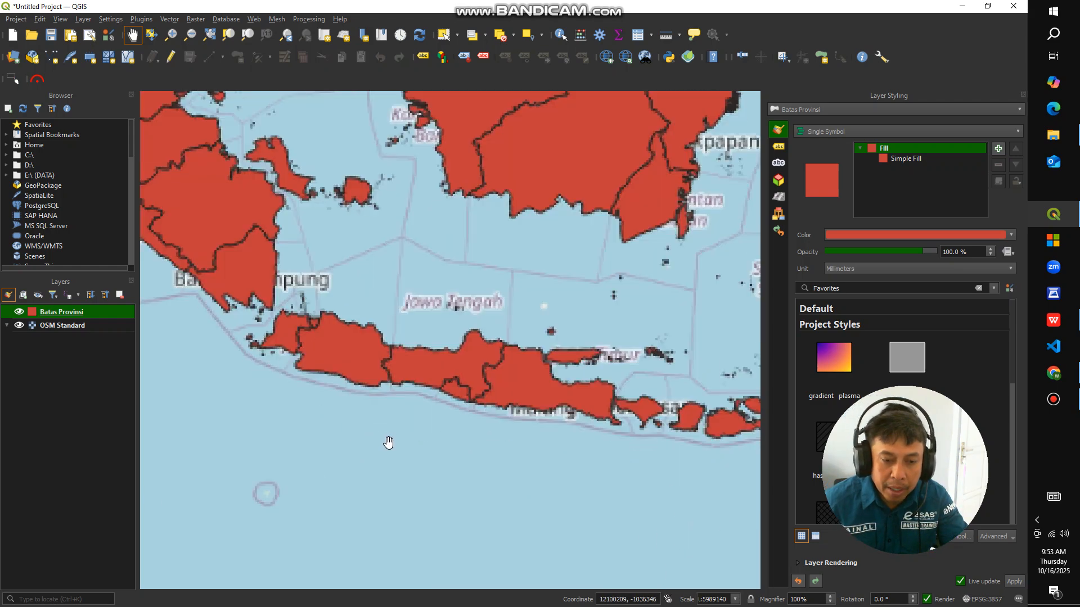
scroll(356, 366, up, 1)
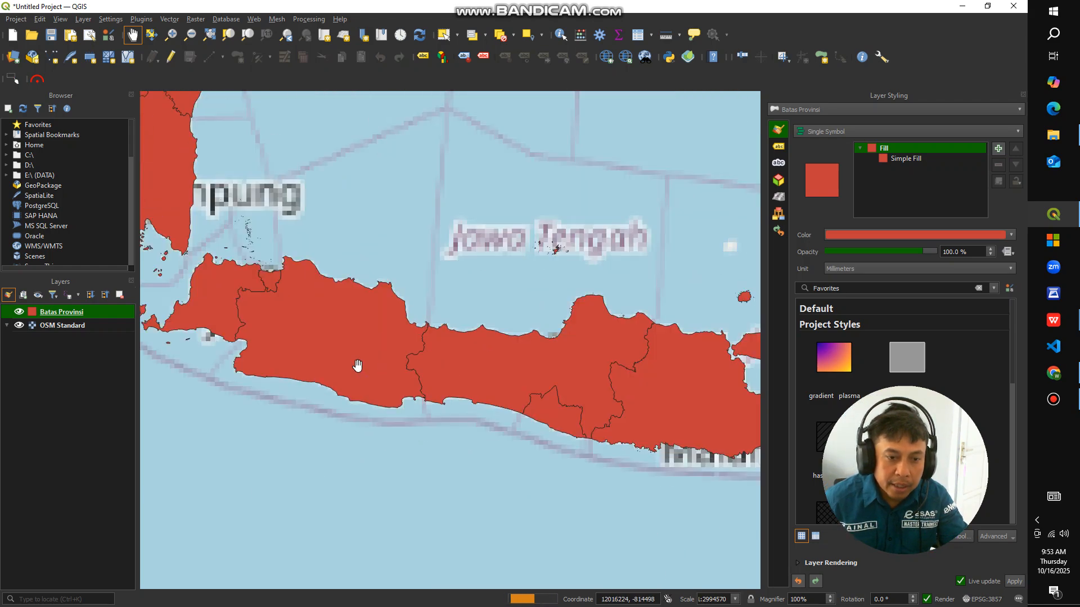
scroll(454, 412, down, 2)
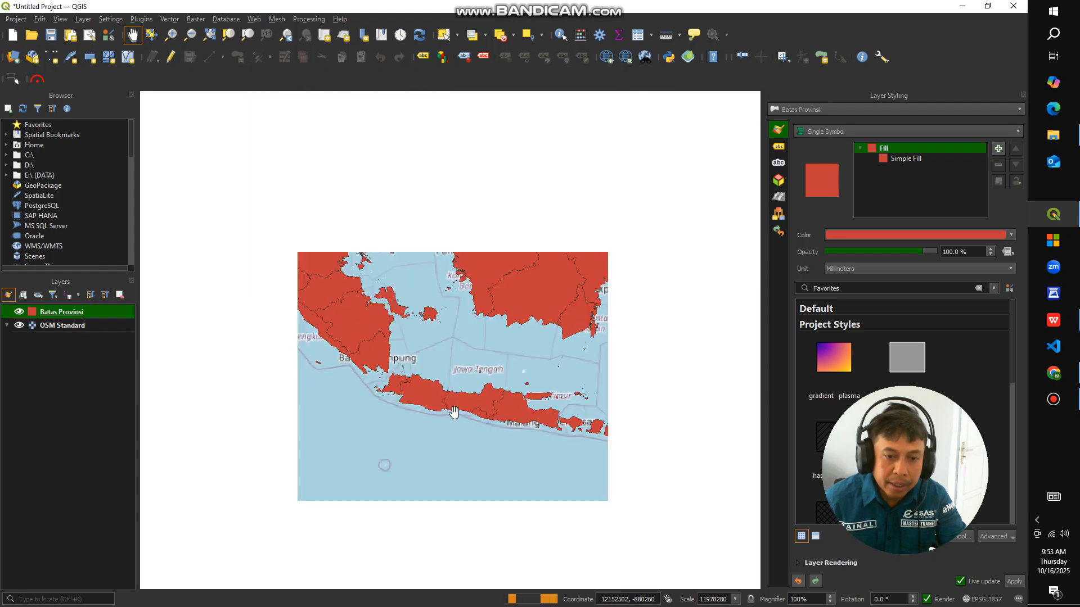
drag(638, 356, 609, 376)
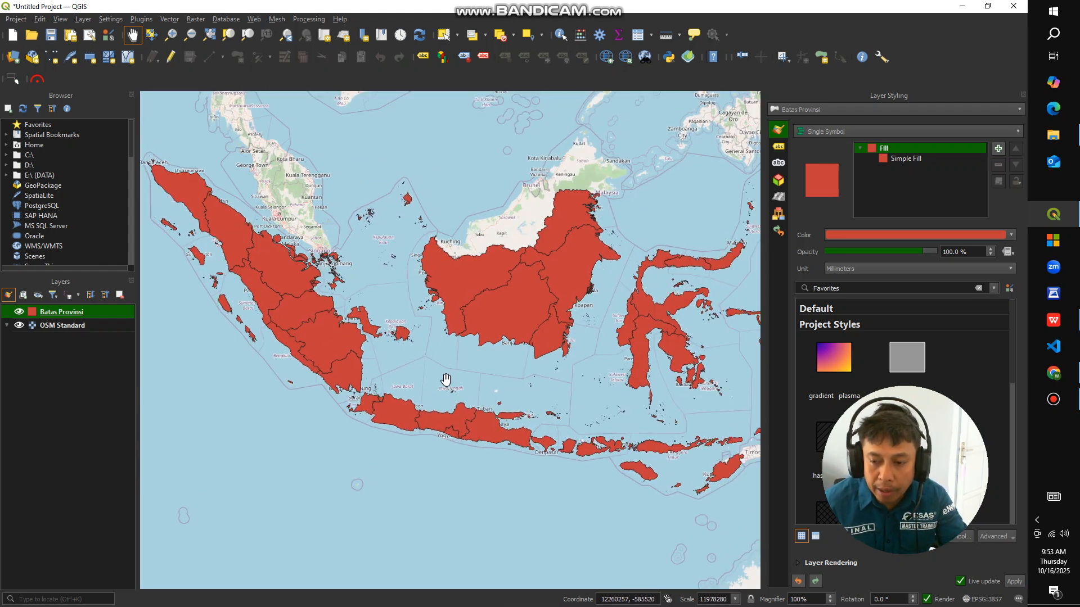
scroll(446, 380, down, 1)
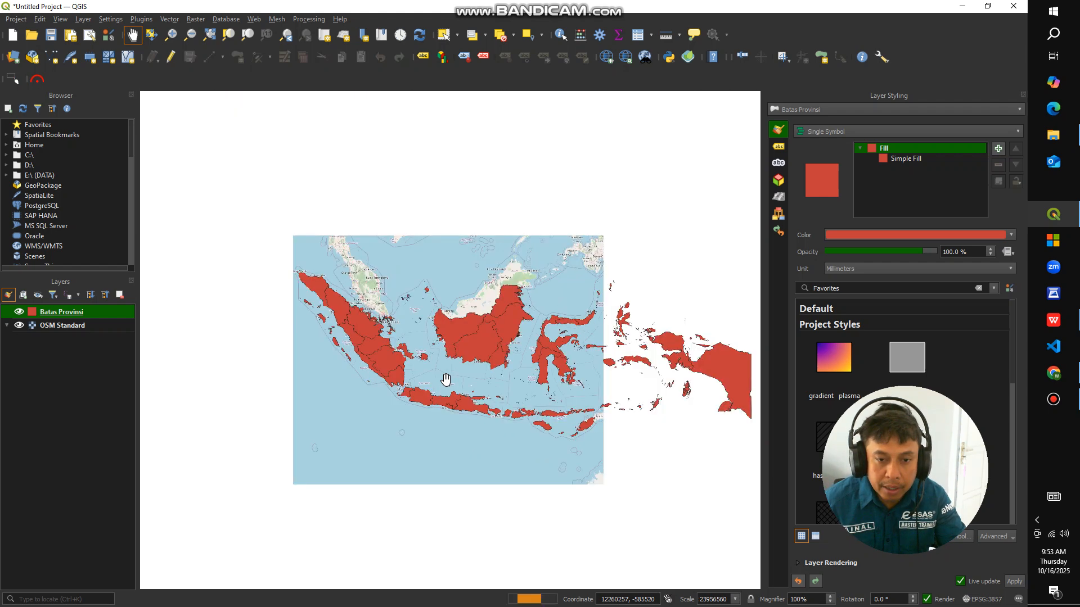
scroll(456, 383, up, 1)
drag(572, 385, 546, 391)
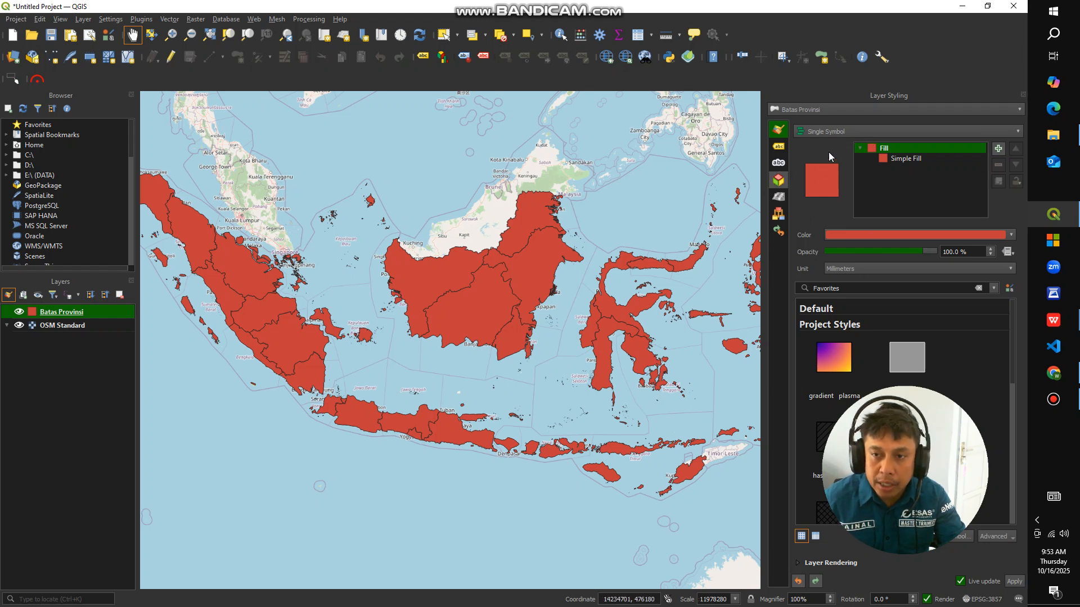
Style the Batas Provinsi layer as Categorized by the Provinsi field with random colors and classify all values
click(884, 106)
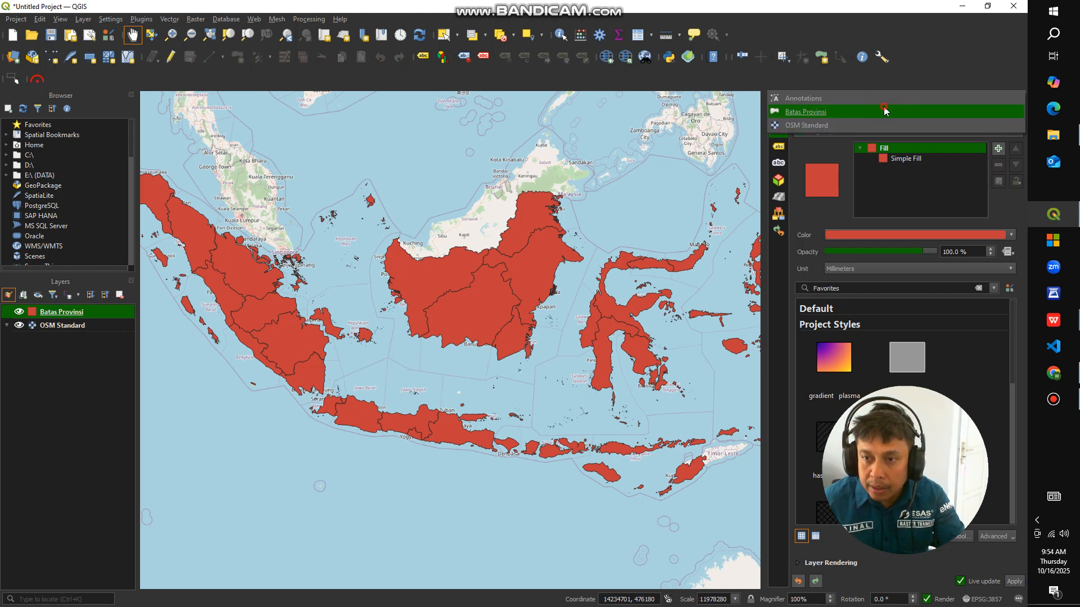
click(883, 111)
click(866, 133)
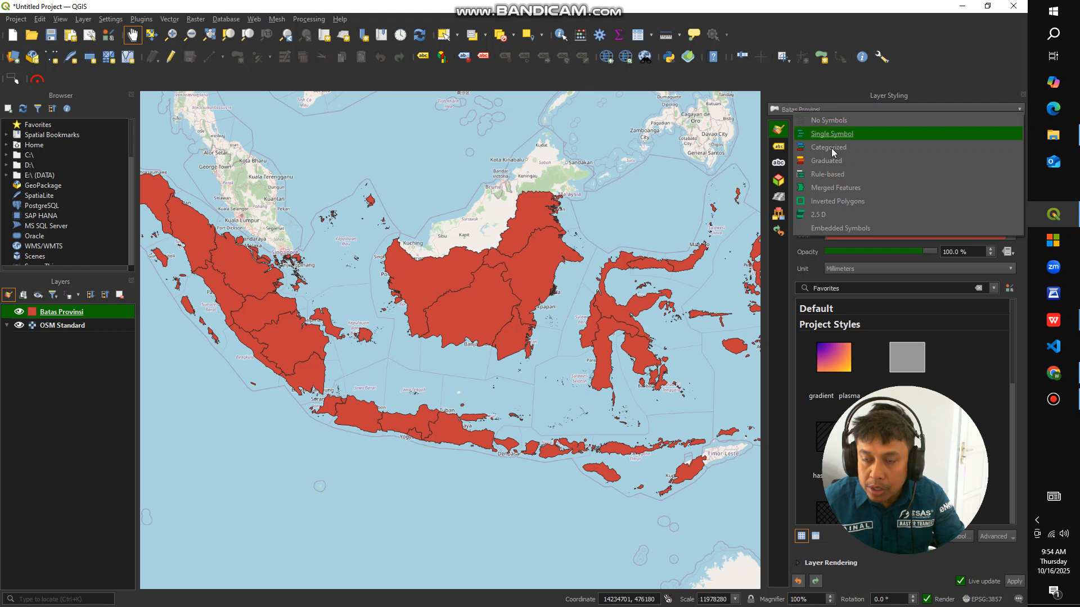
click(832, 147)
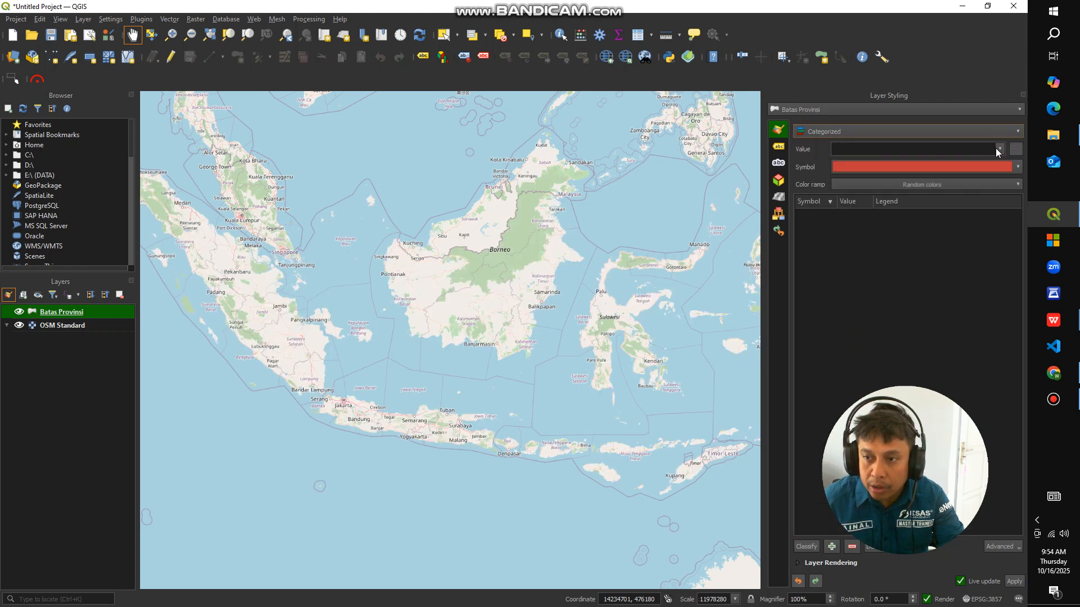
click(995, 148)
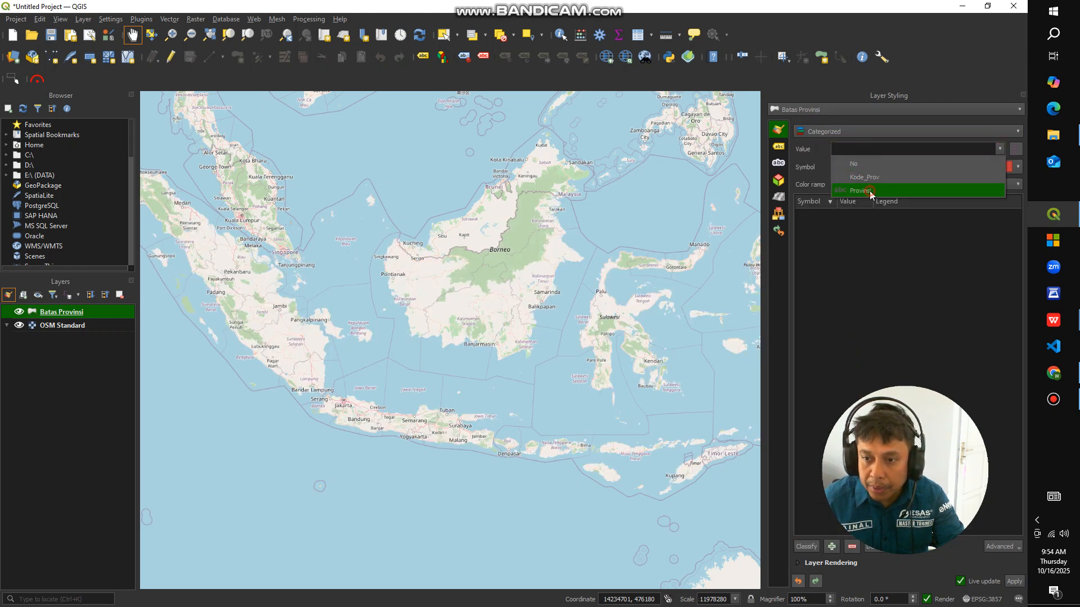
click(869, 191)
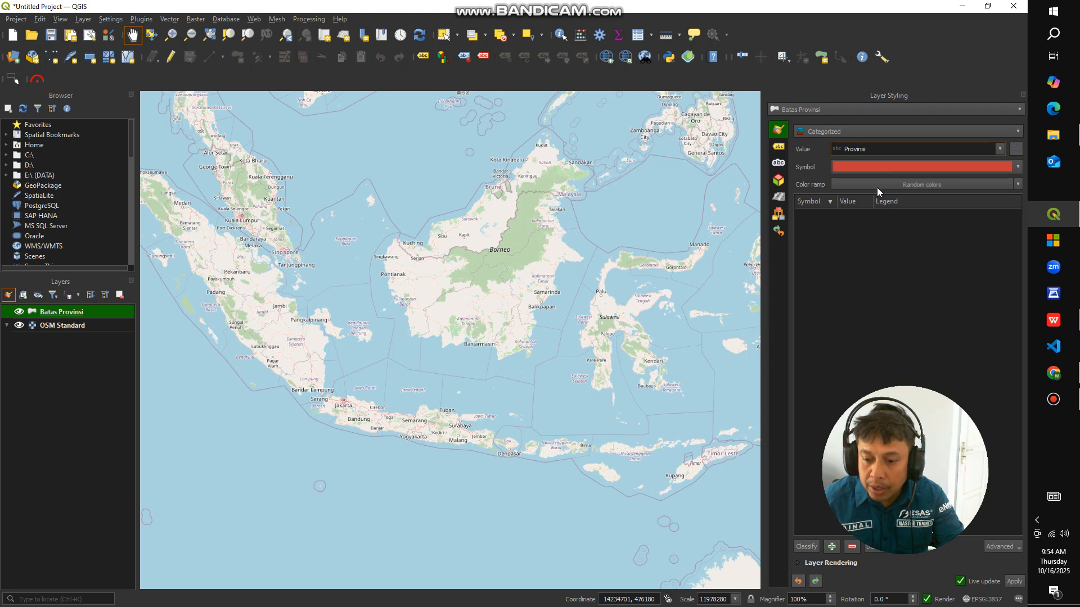
click(798, 547)
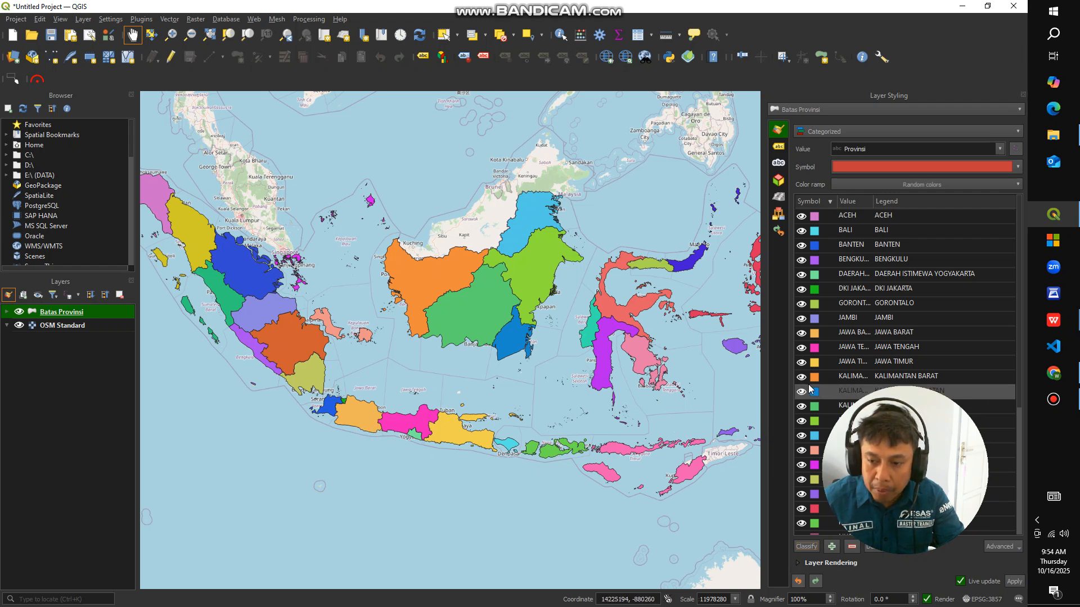
Hide the JAWA BARAT category of the Batas Provinsi layer on the map
scroll(801, 394, down, 4)
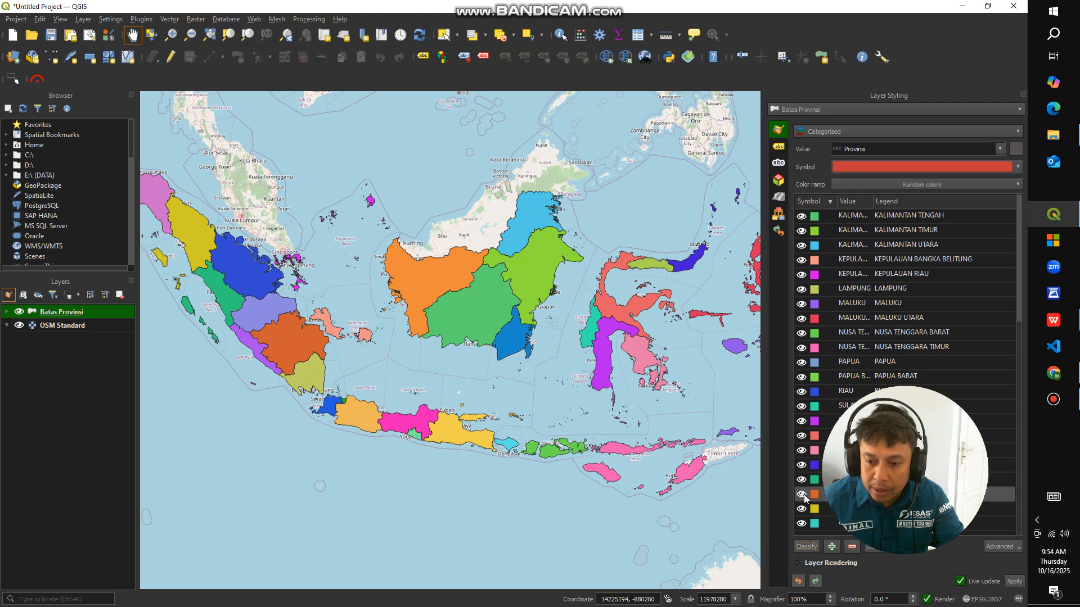
click(804, 494)
click(805, 494)
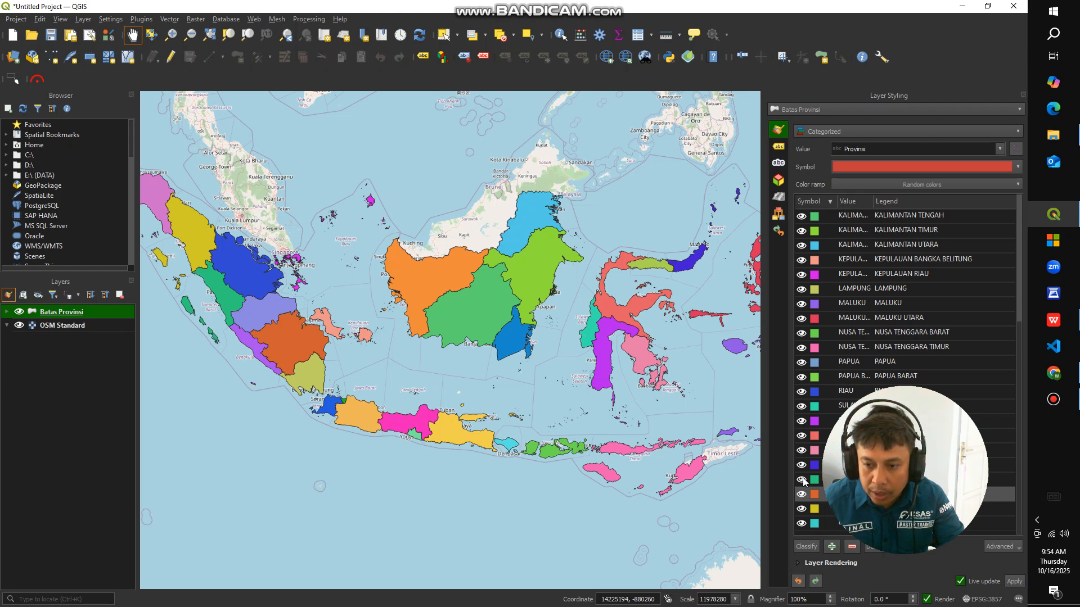
scroll(803, 479, up, 2)
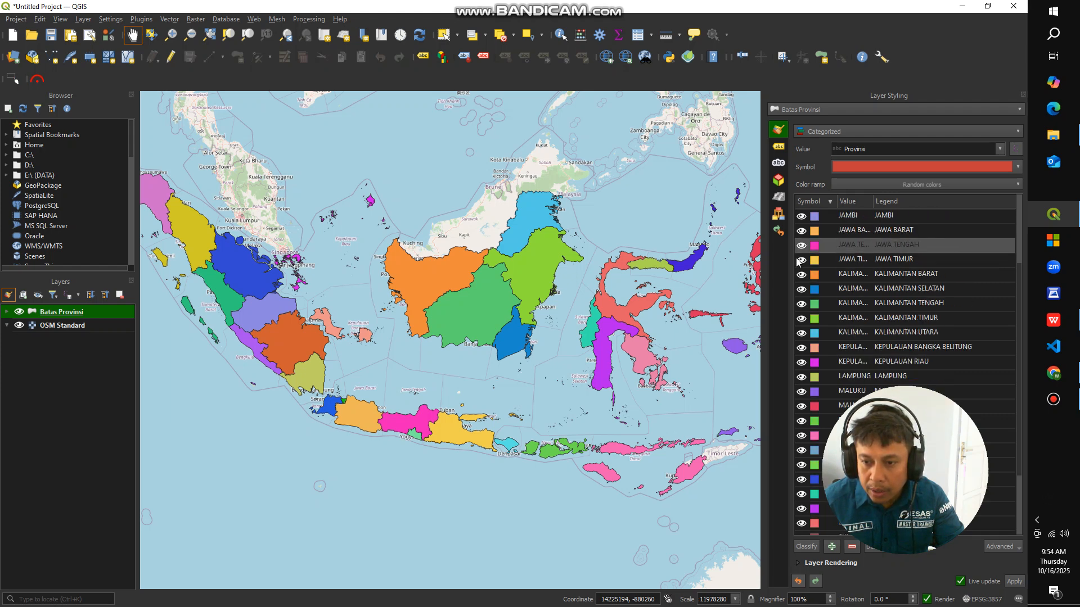
scroll(804, 306, up, 1)
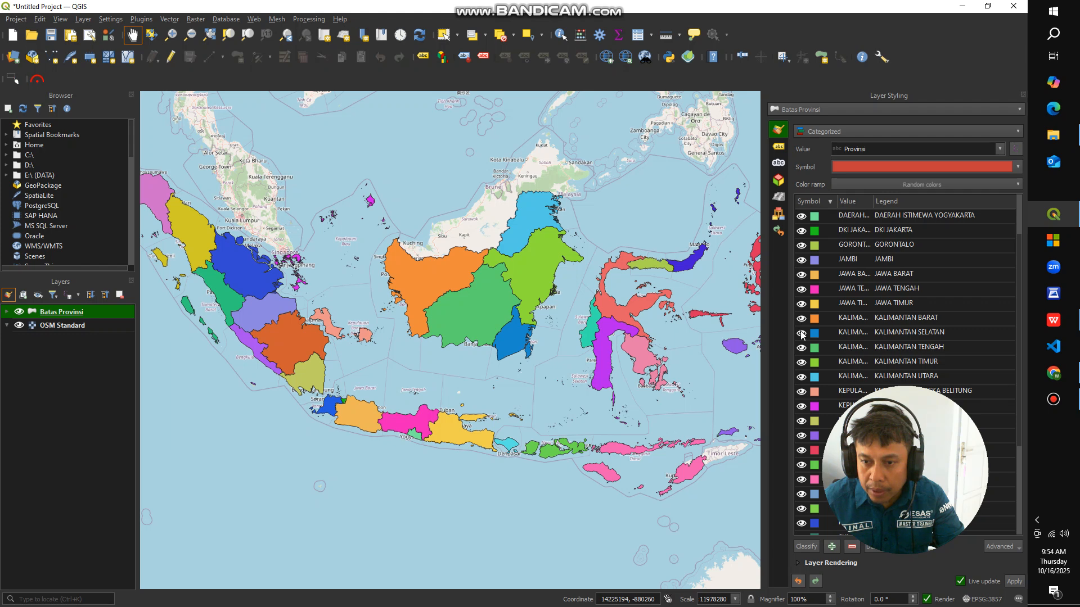
click(803, 275)
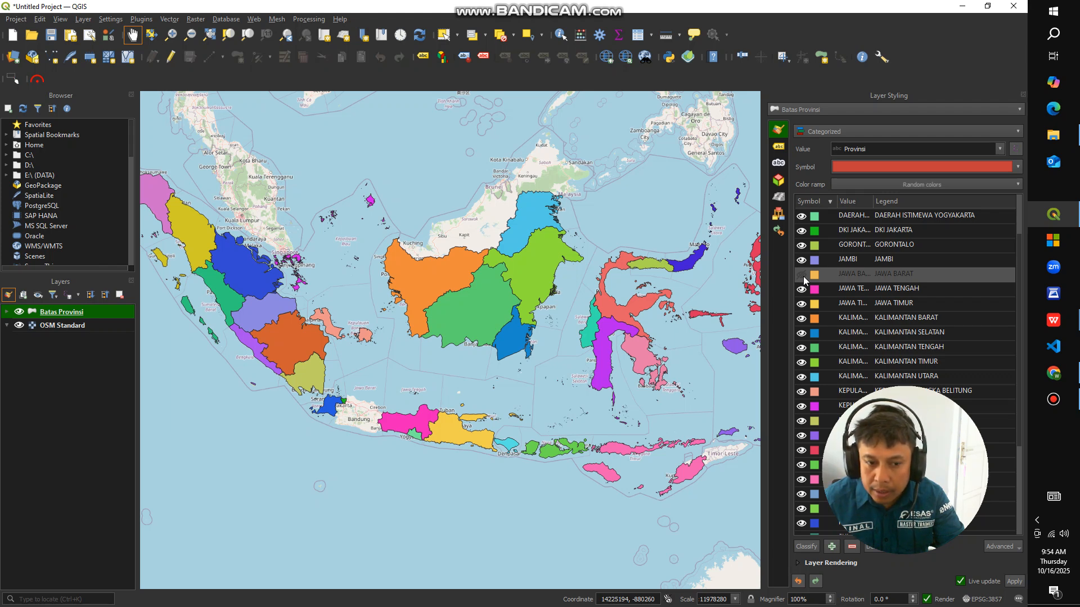
Toggle the visibility of the DKI JAKARTA category and inspect its area on western Java
scroll(798, 349, up, 2)
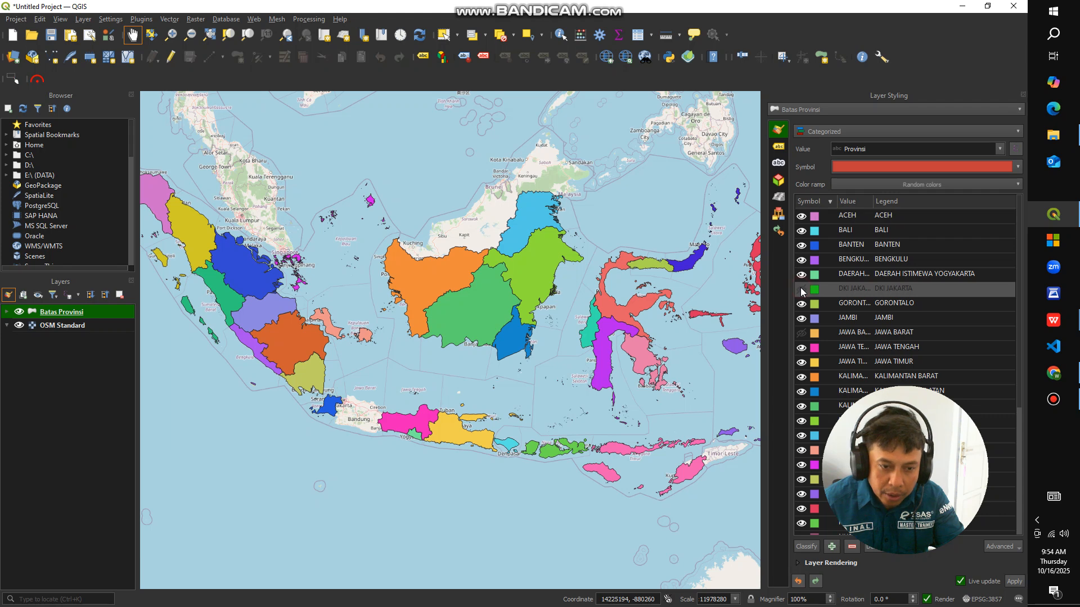
click(801, 288)
scroll(347, 409, up, 1)
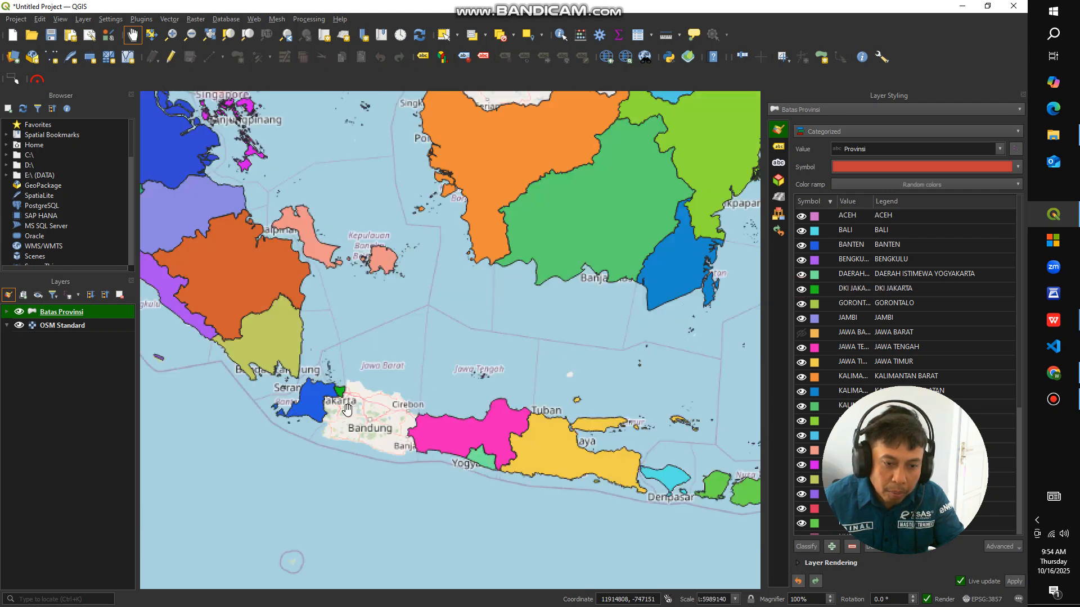
Hide and reshow the DKI JAKARTA category to compare its polygon with the basemap underneath
scroll(347, 410, up, 5)
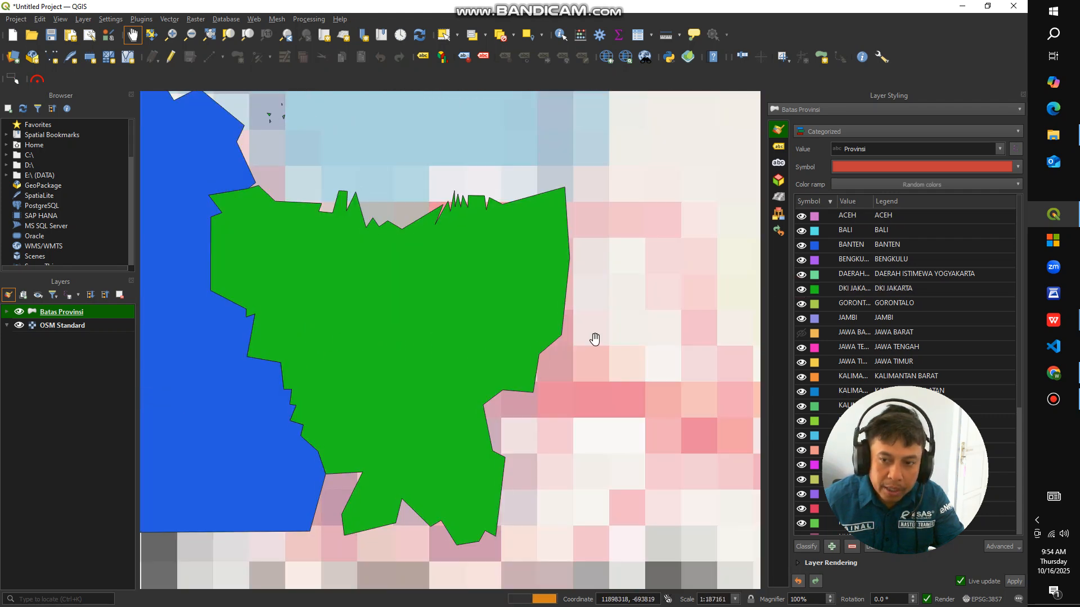
click(800, 289)
click(798, 289)
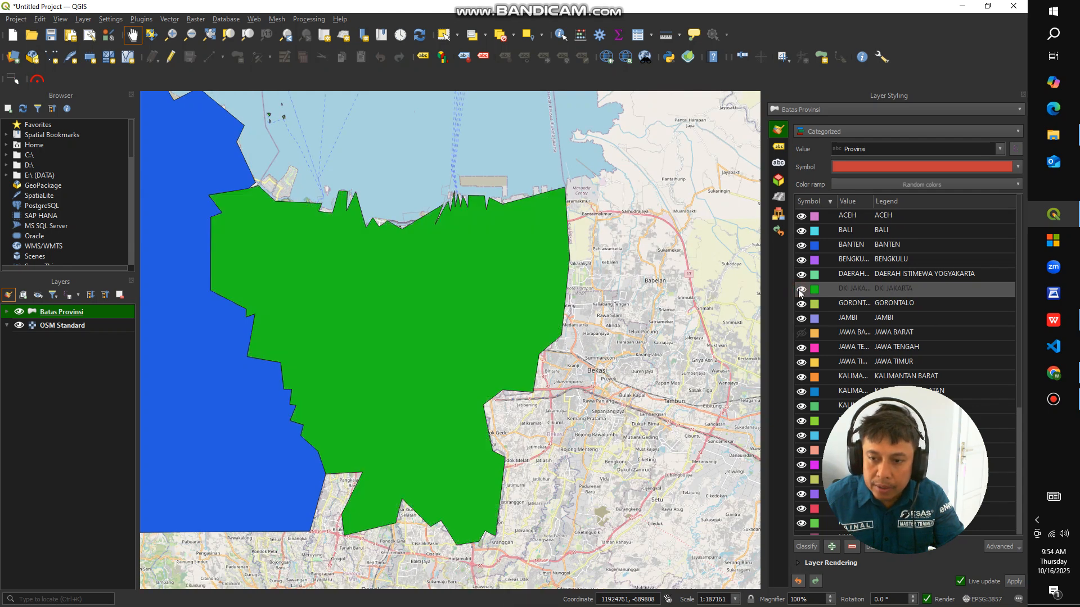
Try to make the province fill see-through by setting the color opacity of the Batas Provinsi layer's general symbol to 16%
click(969, 166)
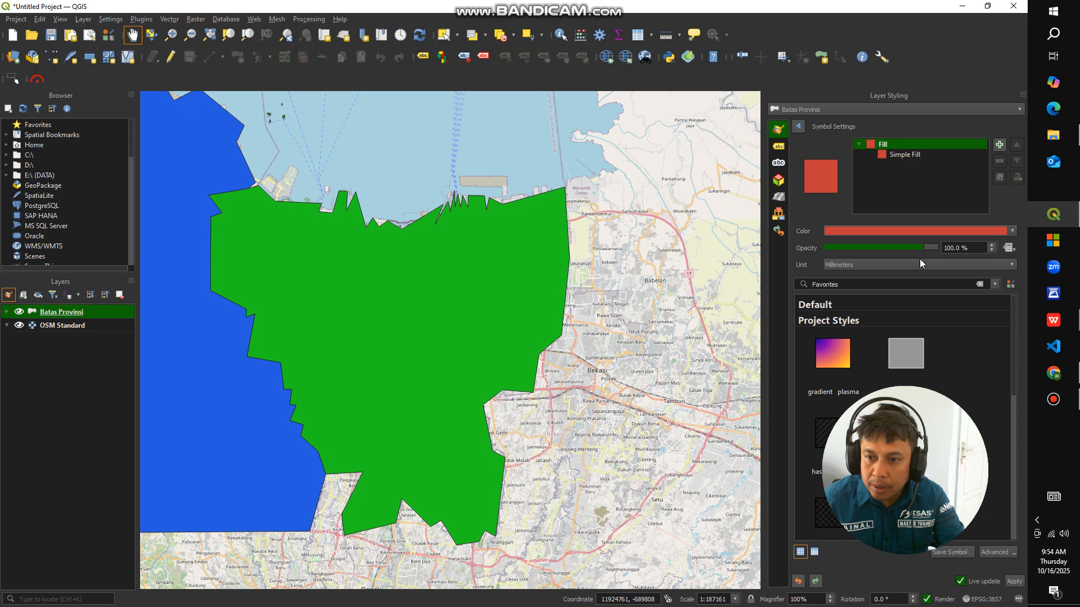
click(982, 228)
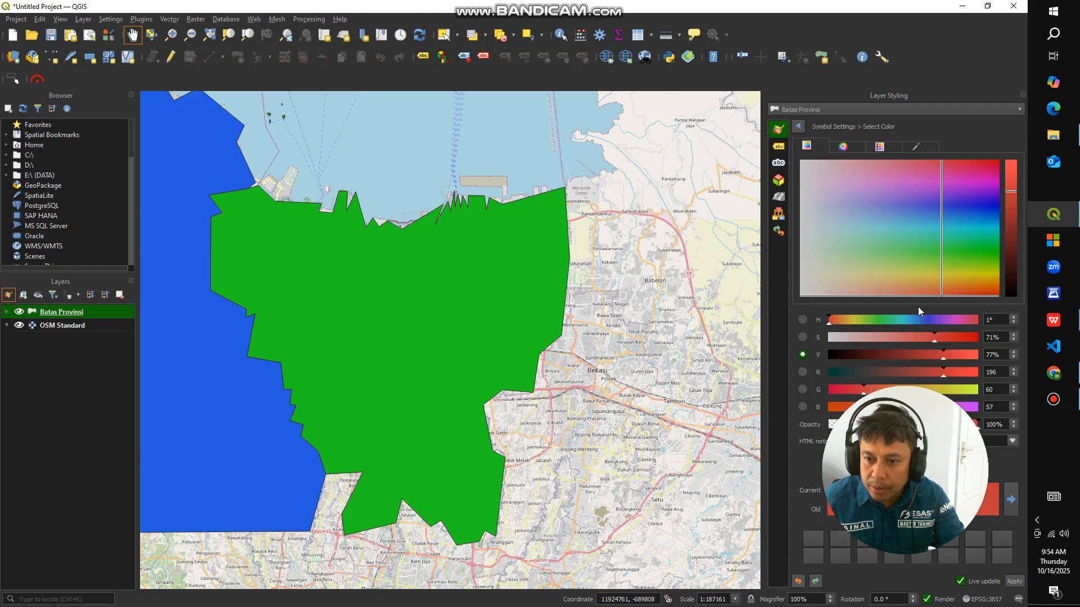
drag(964, 394, 801, 433)
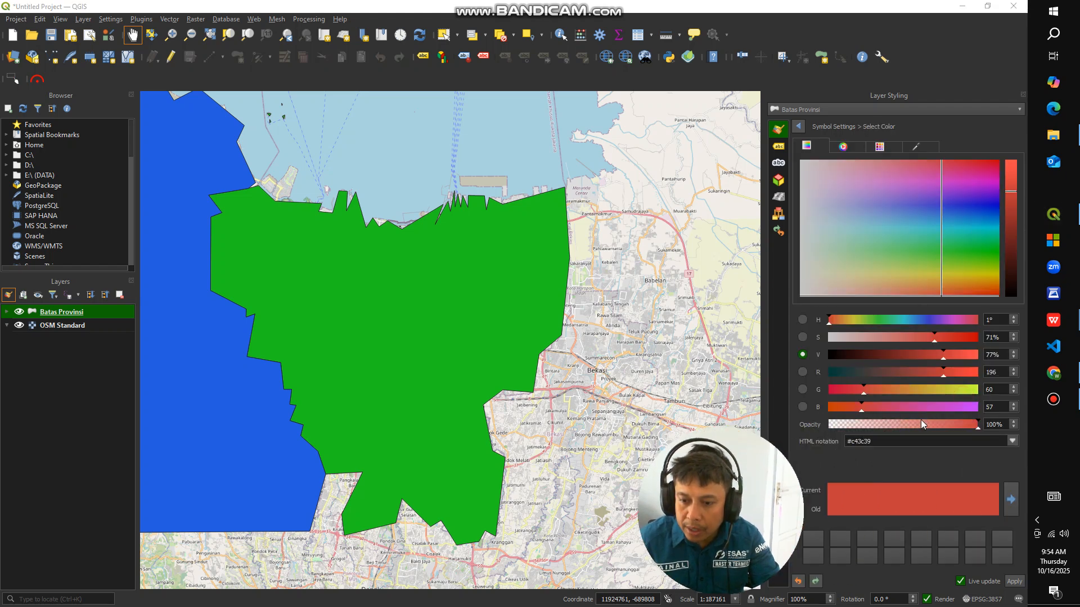
drag(879, 426, 854, 426)
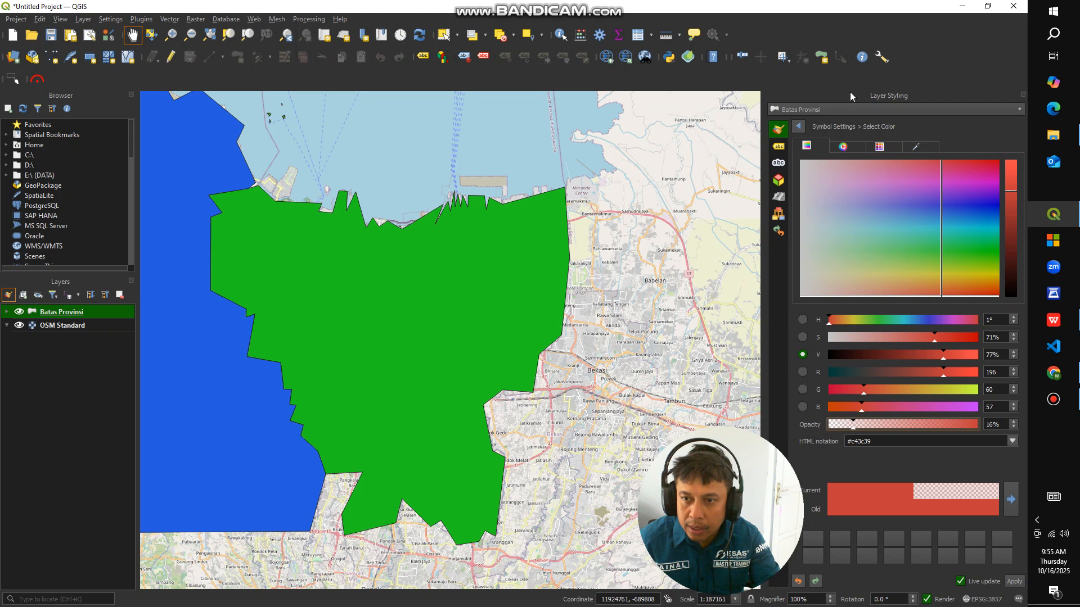
click(778, 130)
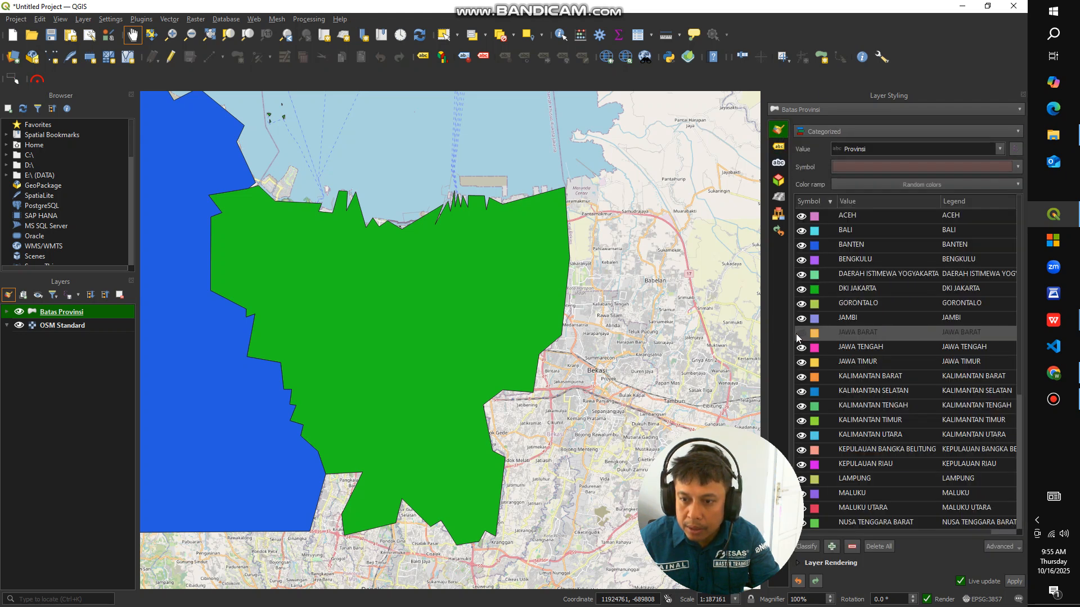
Set the fill color opacity of the DKI JAKARTA category to 27%, checking its area on the map first
click(803, 289)
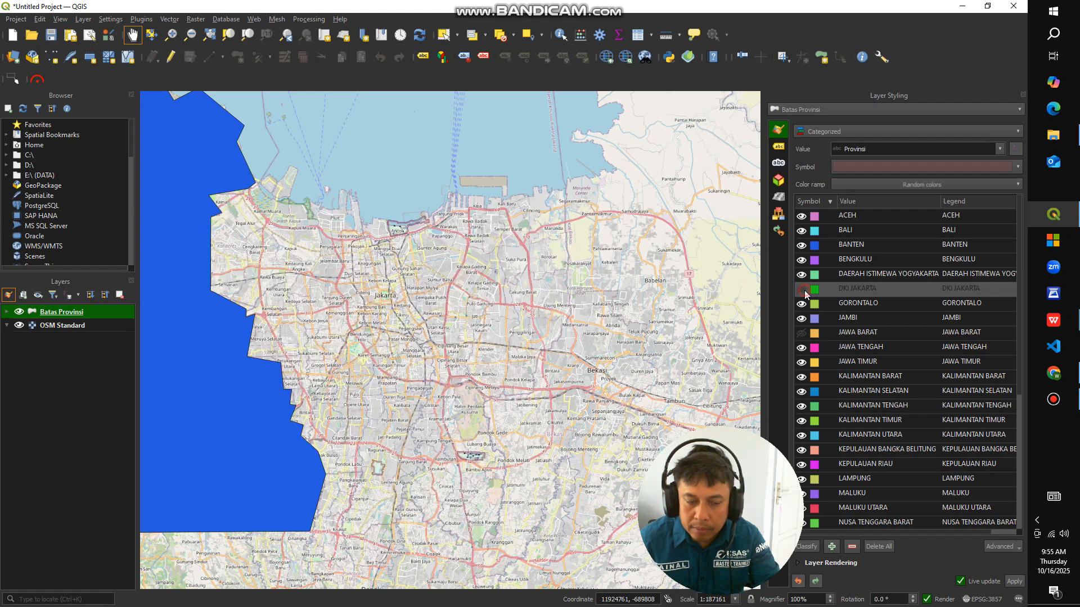
click(802, 290)
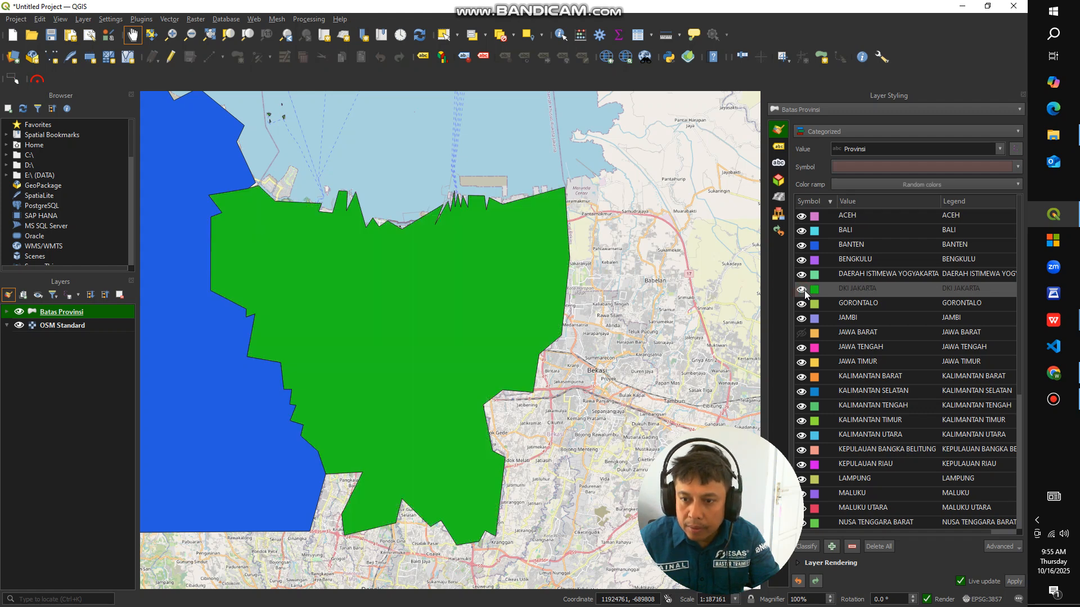
double_click(842, 291)
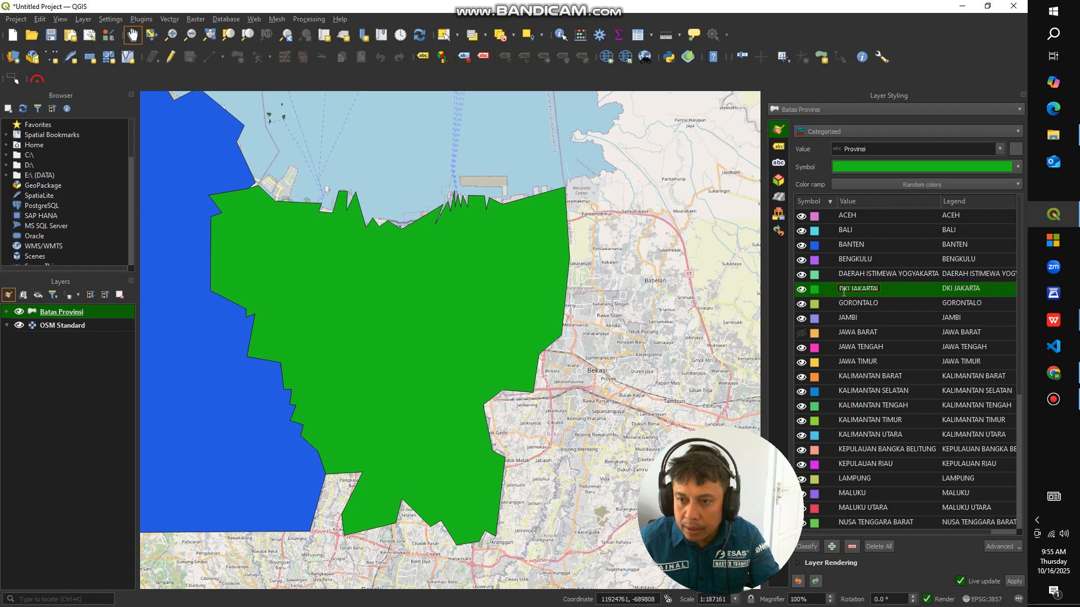
click(994, 169)
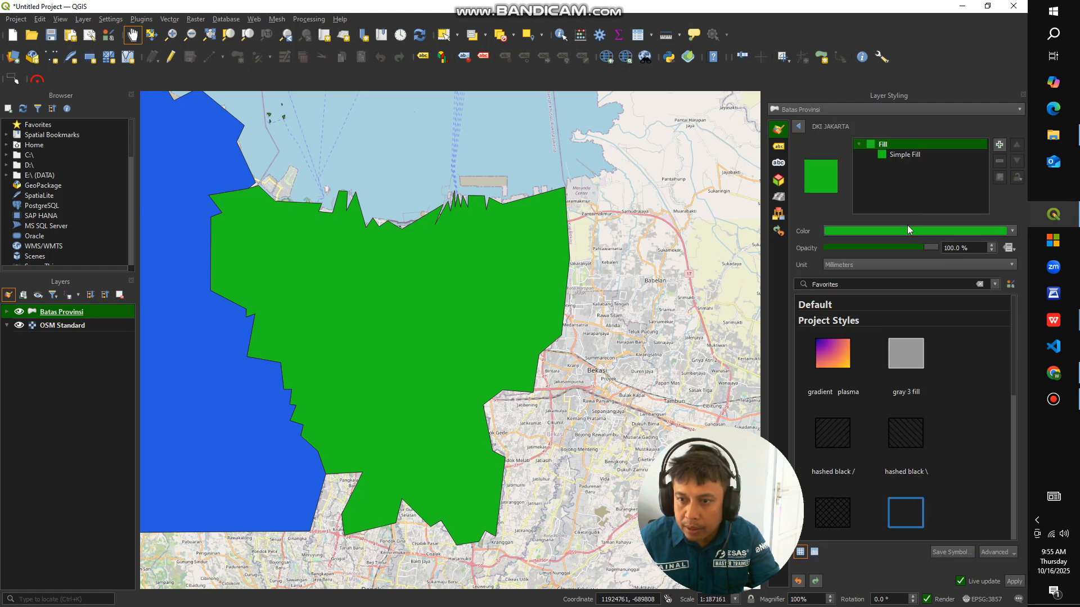
click(930, 232)
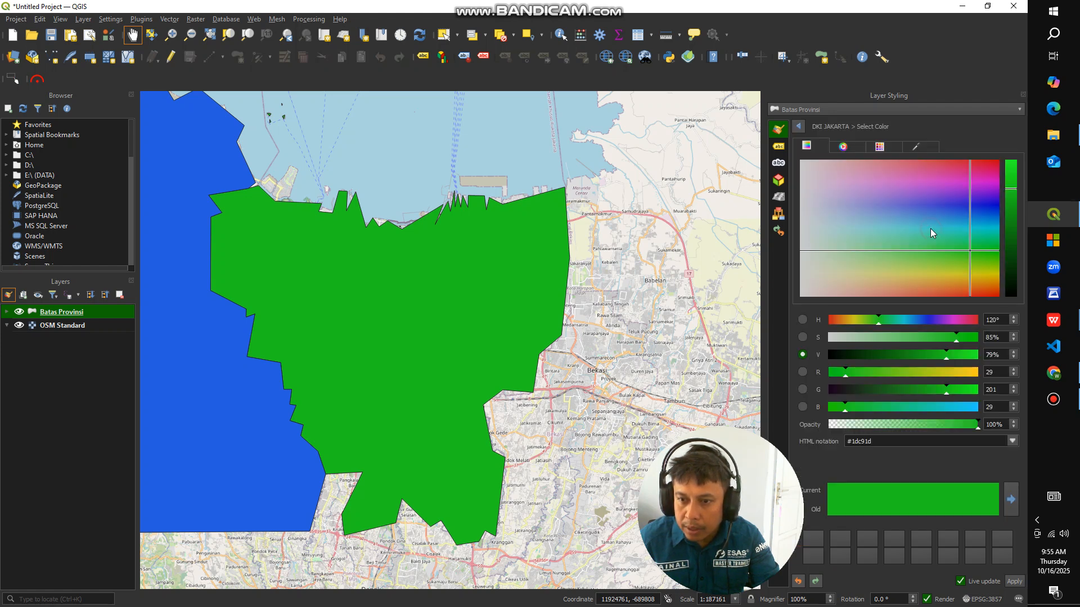
drag(851, 425, 847, 431)
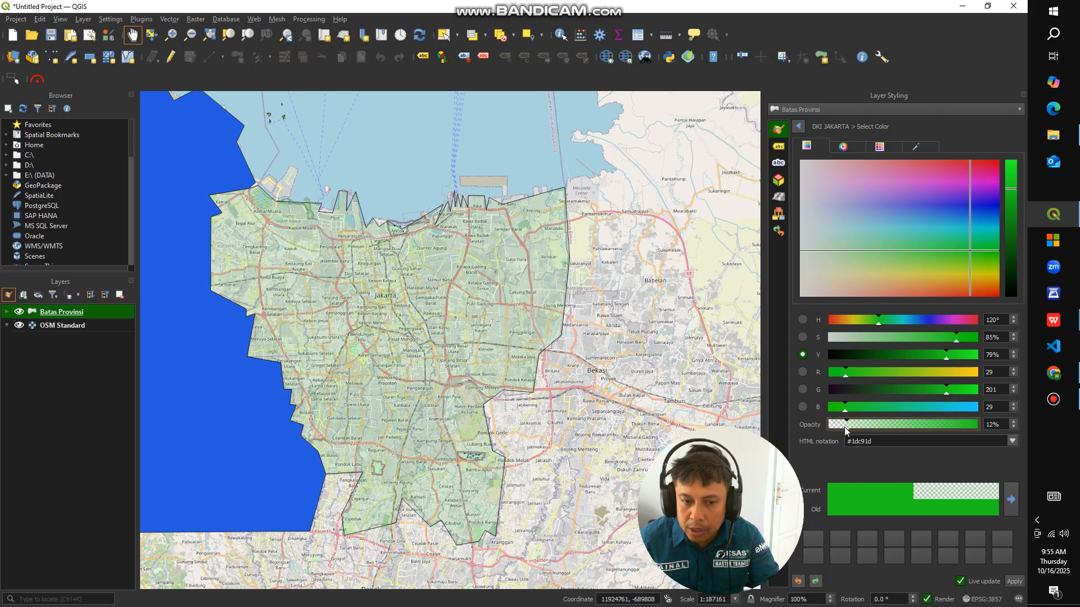
click(868, 425)
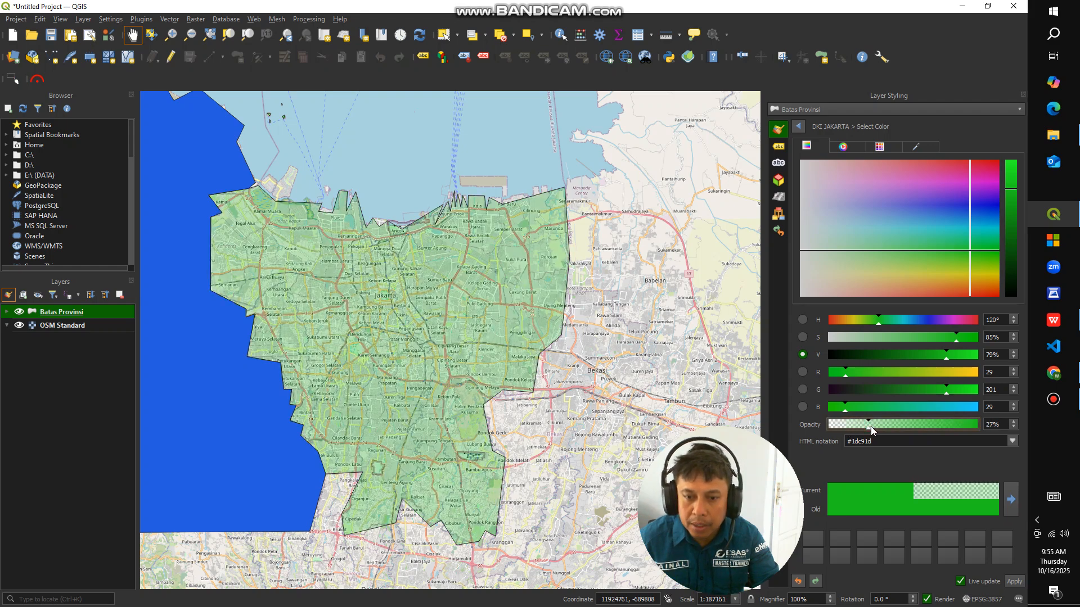
Examine the semi-transparent DKI JAKARTA area and its surroundings against the OSM basemap
scroll(585, 451, down, 2)
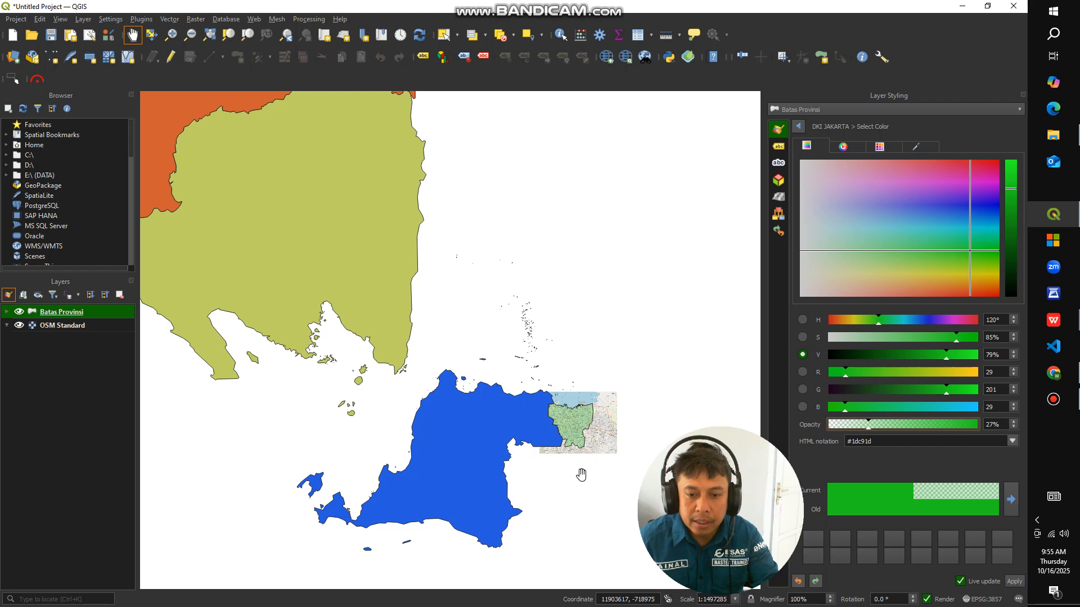
scroll(579, 442, up, 1)
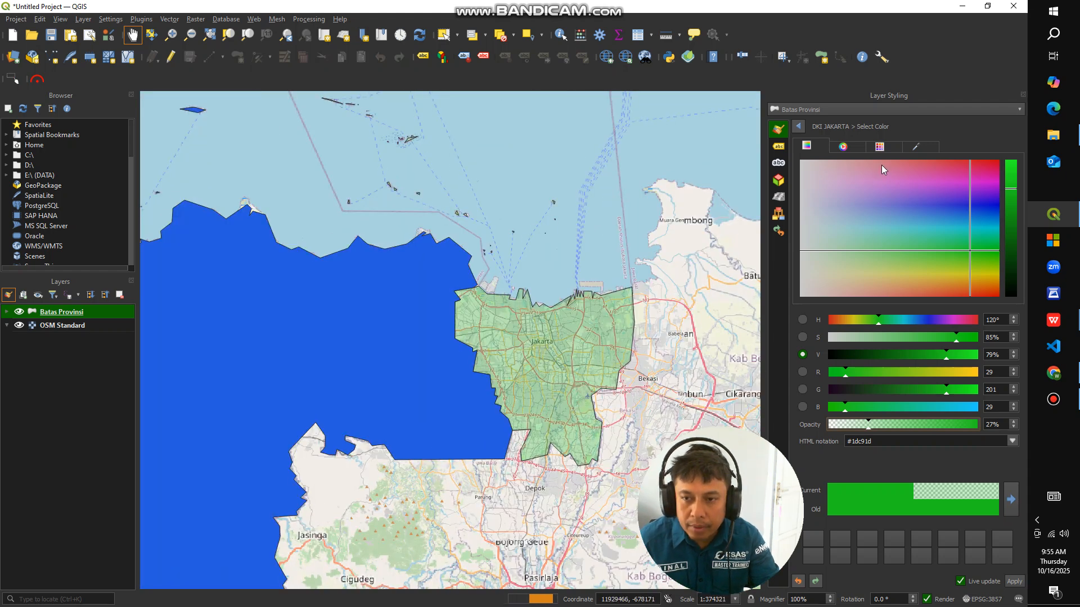
click(778, 147)
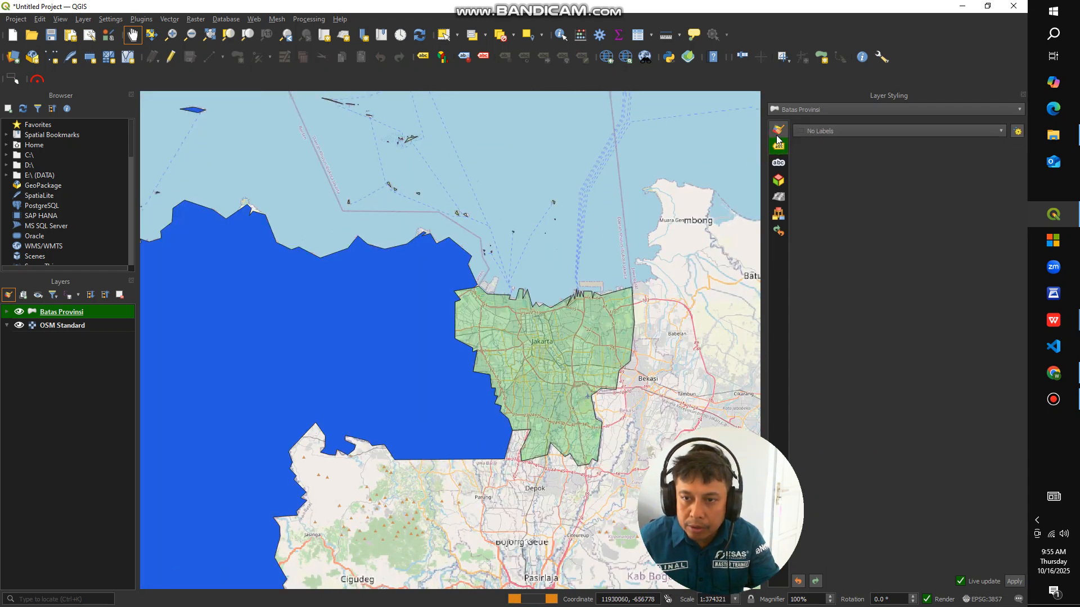
click(777, 129)
scroll(576, 421, down, 3)
scroll(587, 444, up, 3)
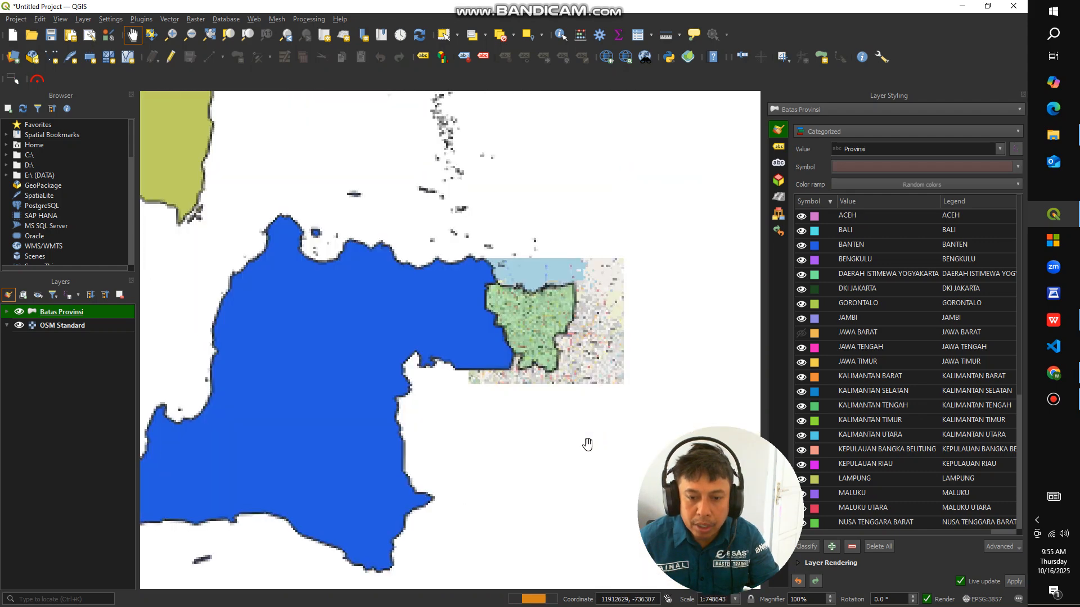
drag(550, 267, 534, 384)
scroll(458, 272, up, 1)
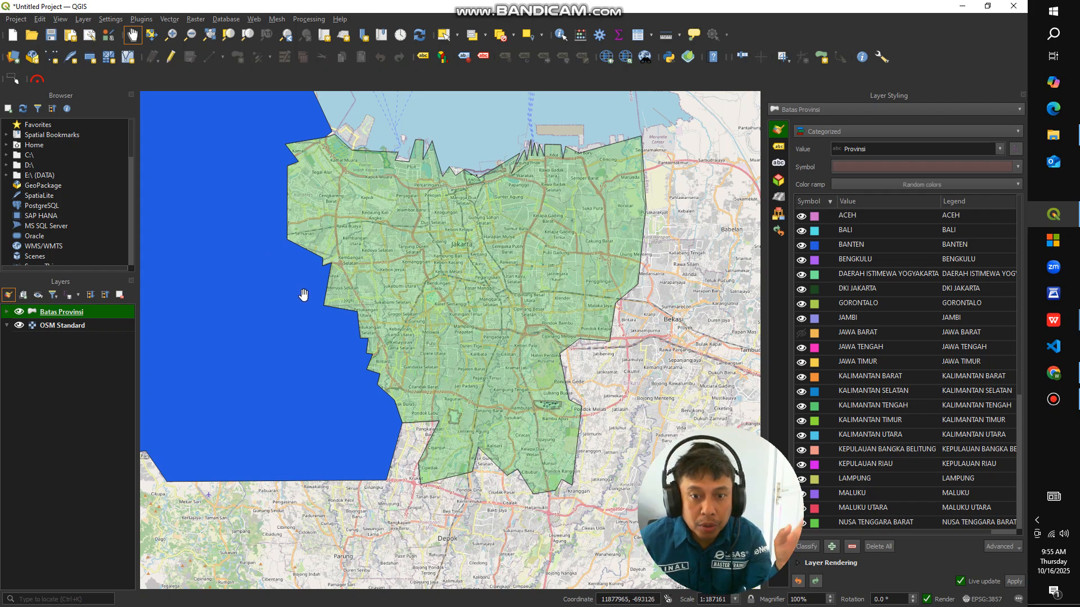
drag(329, 264, 380, 255)
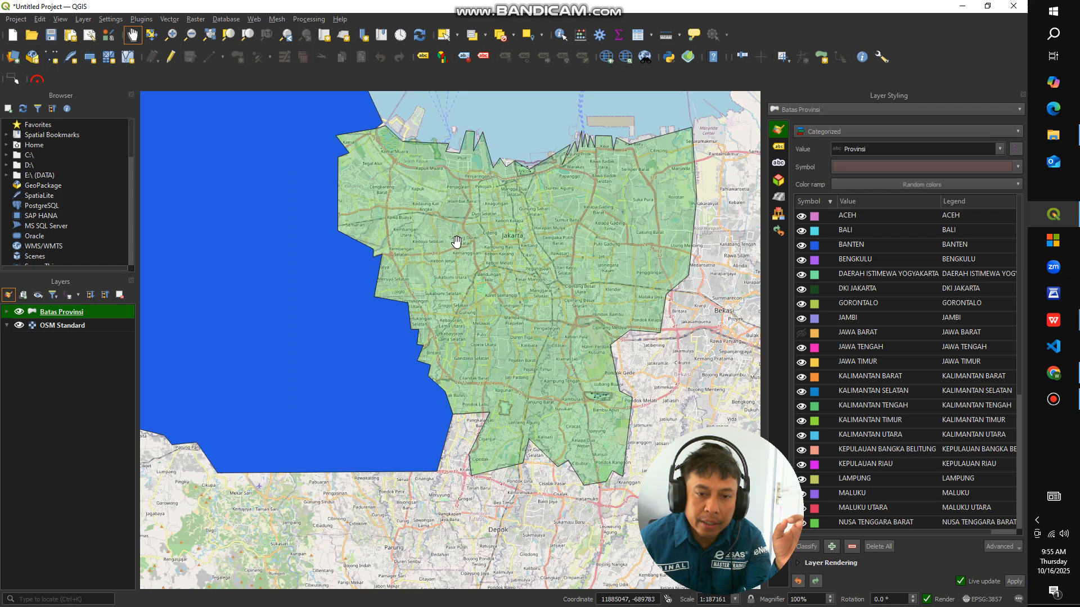
drag(475, 240, 439, 253)
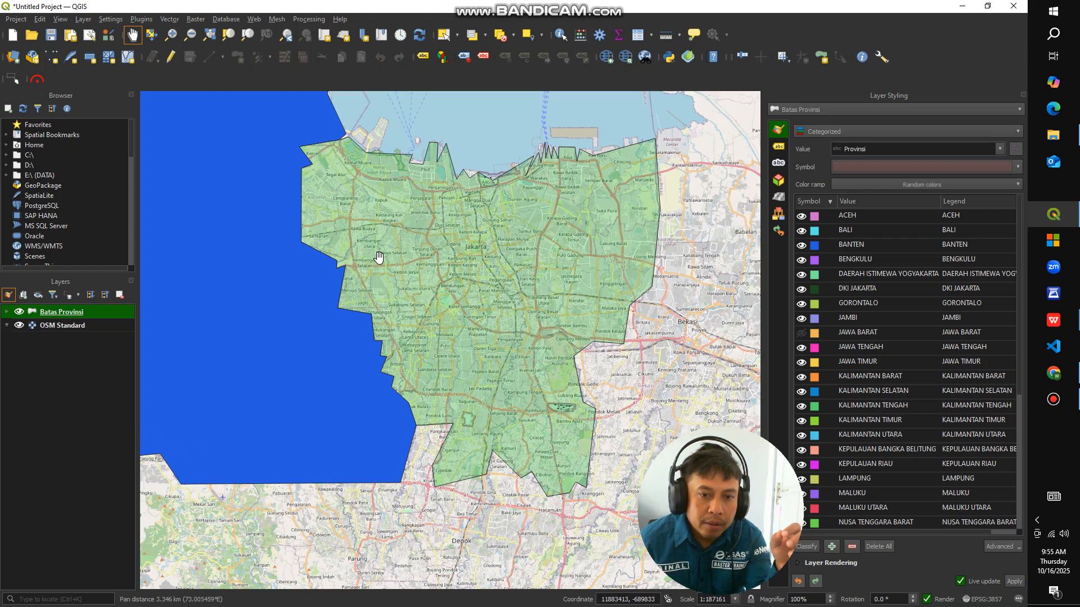
Add the shapefile Jalur Transjakarta.shp from the Jalur Transjakarta folder in Day 1-2 as a vector layer
click(13, 59)
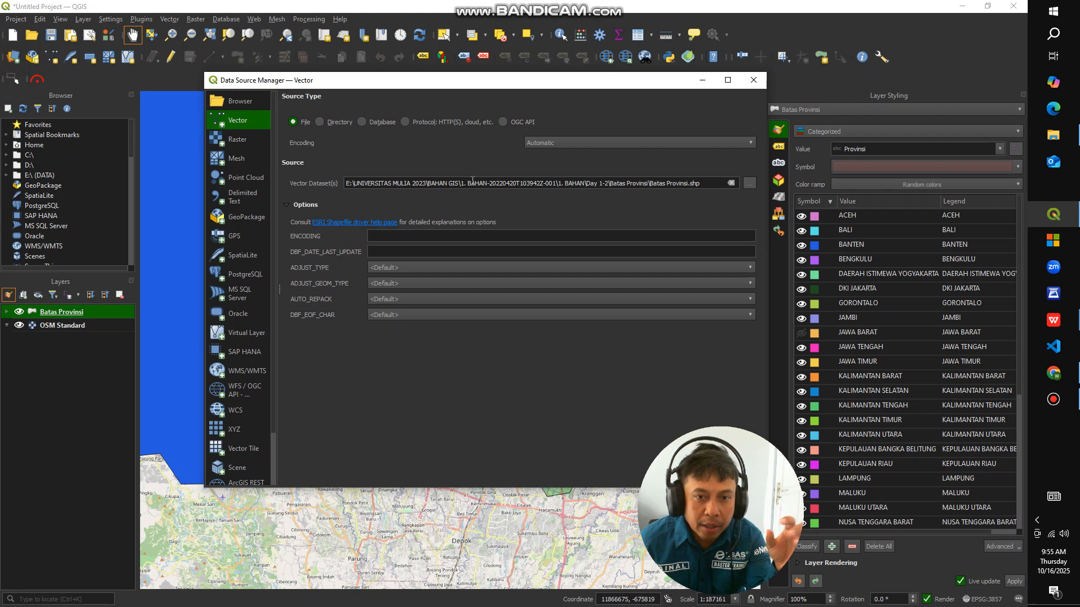
click(750, 185)
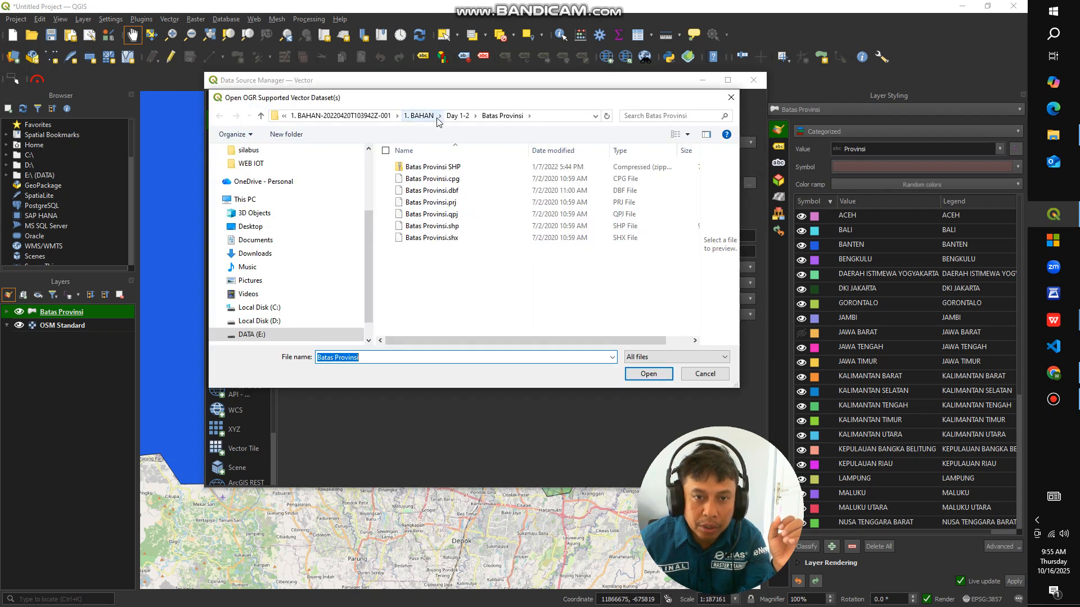
click(460, 118)
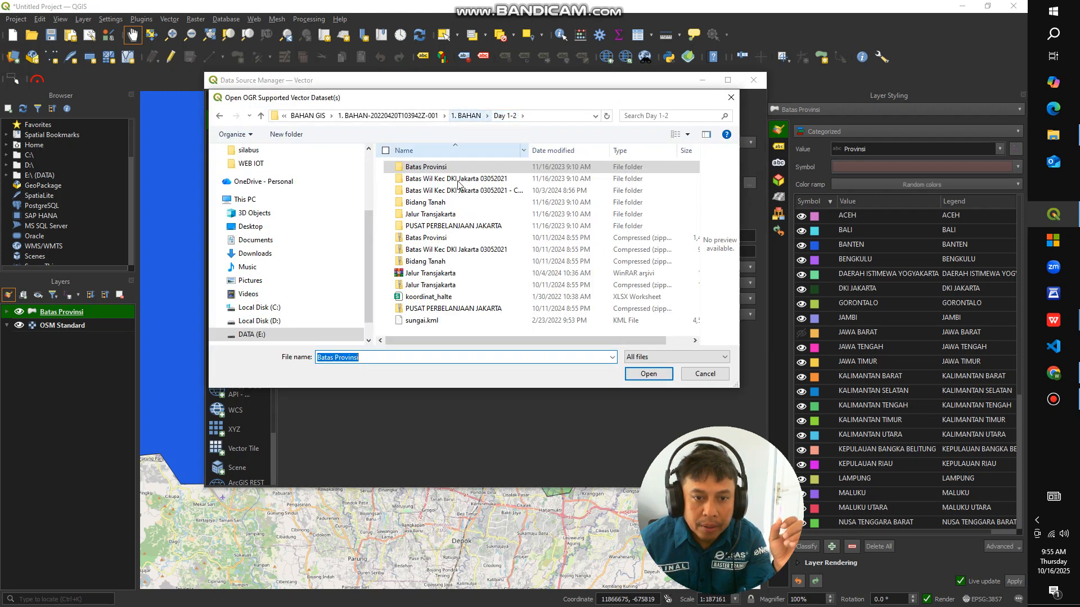
click(443, 216)
double_click(443, 216)
click(436, 202)
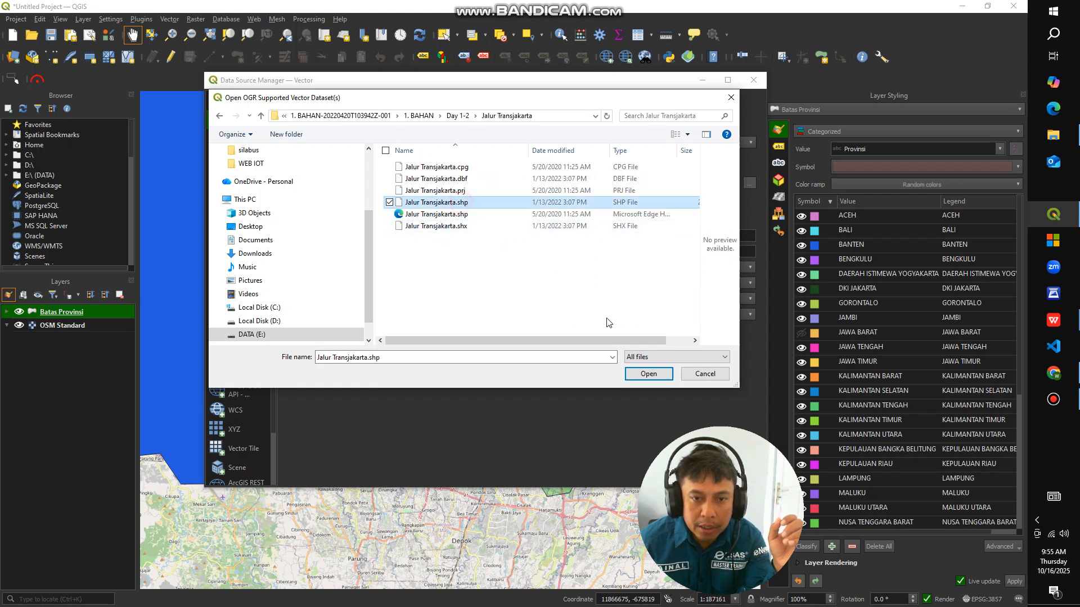
click(648, 374)
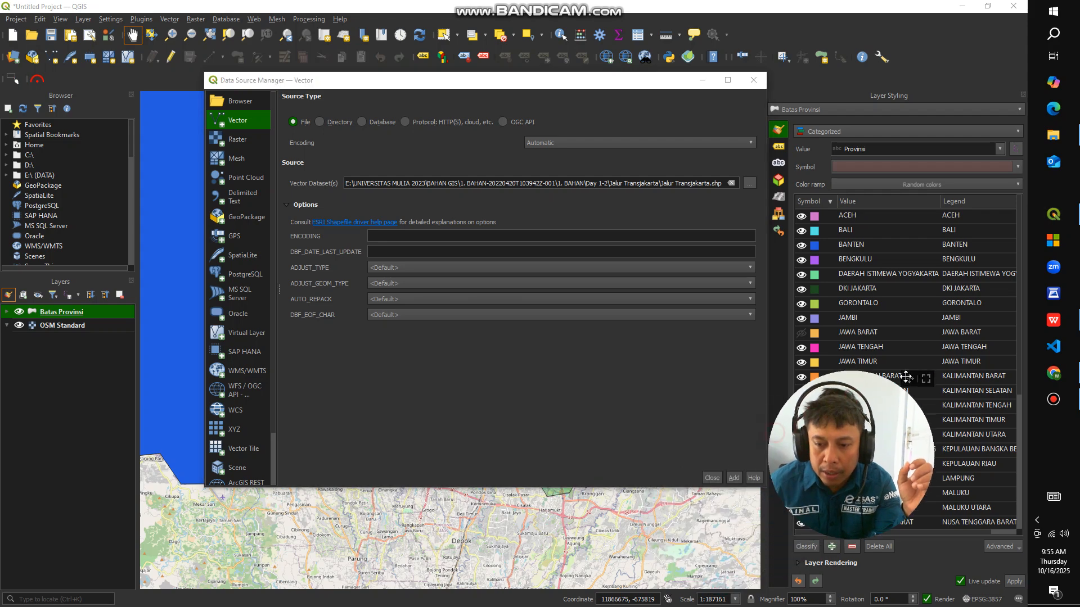
click(709, 477)
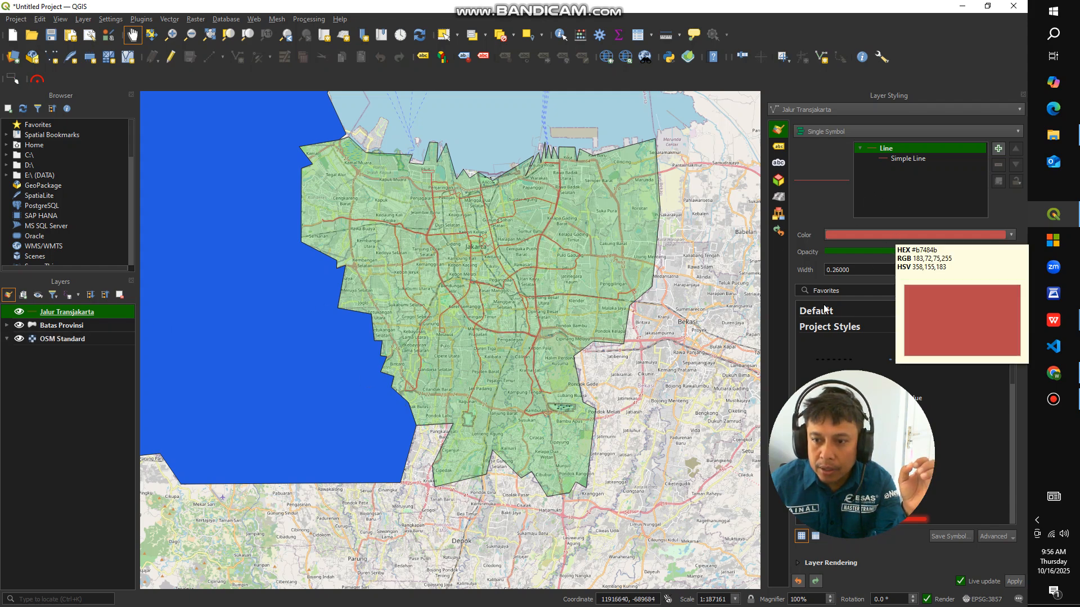
Set the Jalur Transjakarta line width to 0.66 millimeters and inspect the routes across central Jakarta
click(899, 268)
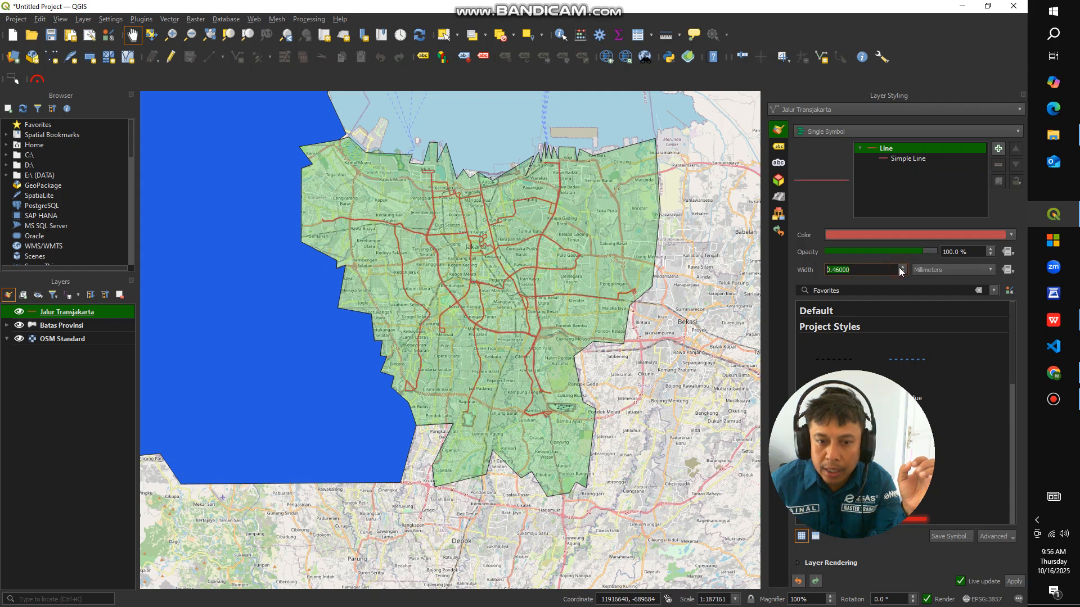
click(901, 268)
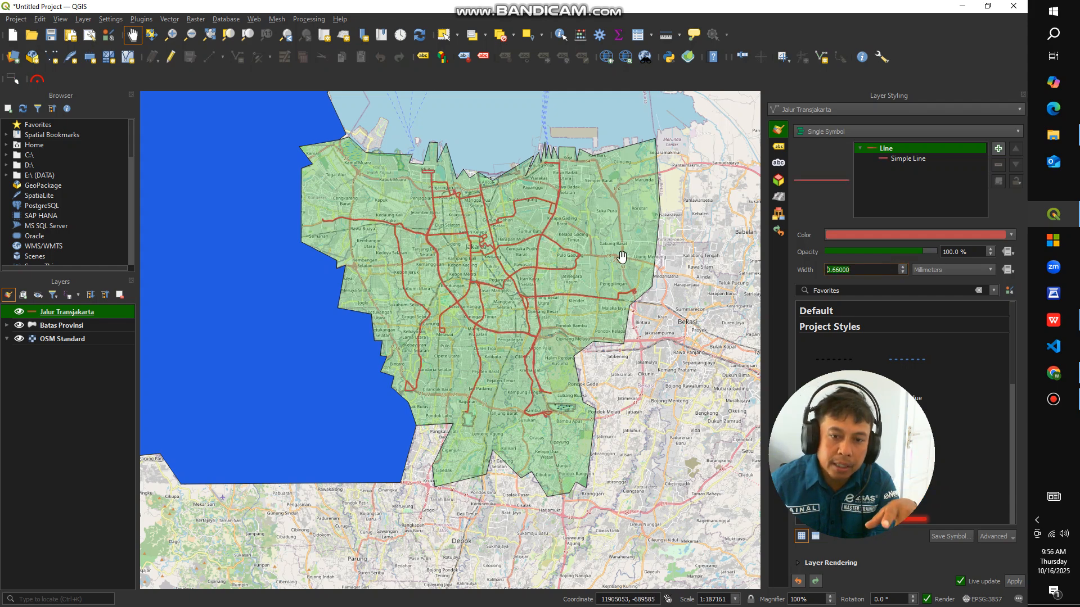
drag(588, 247, 515, 275)
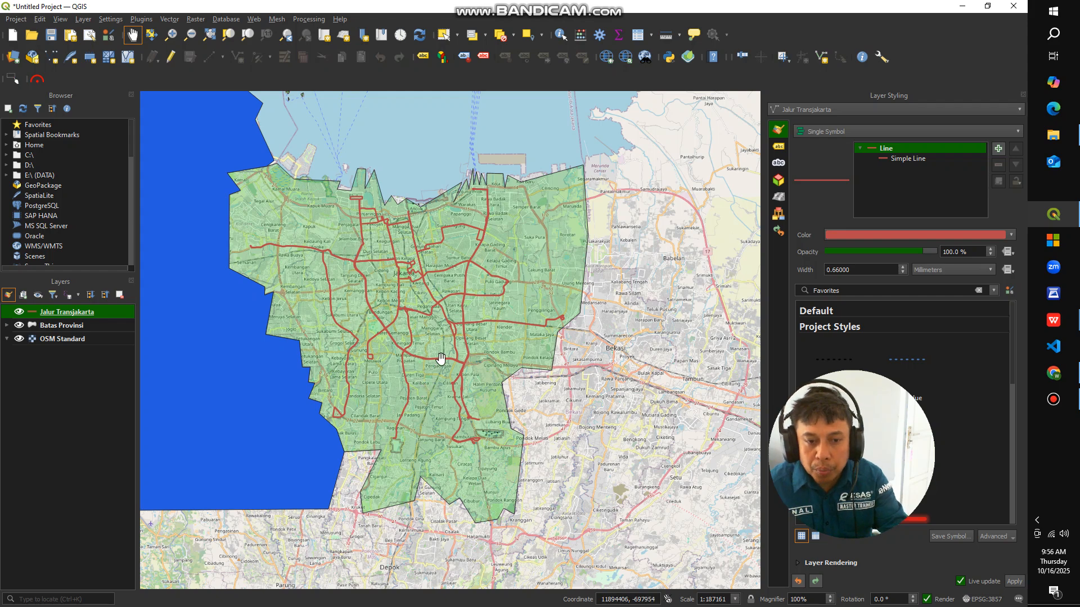
scroll(351, 363, up, 1)
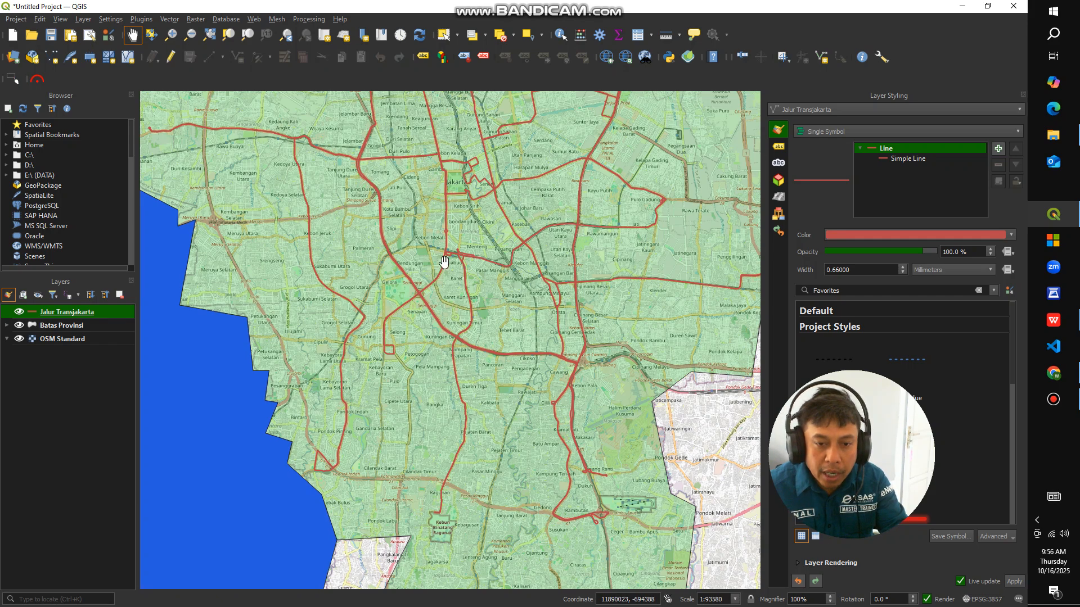
drag(557, 249, 550, 367)
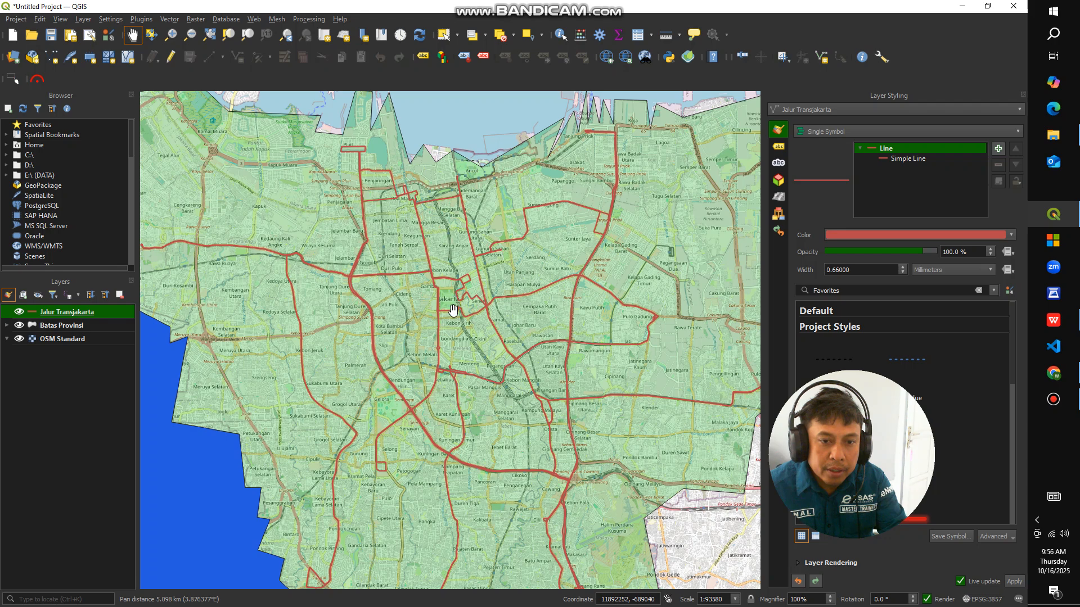
Add the shapefile Pusat_Perbelanjaan.shp from the PUSAT PERBELANJAAN JAKARTA folder in Day 1-2 as a vector layer
click(13, 58)
click(749, 184)
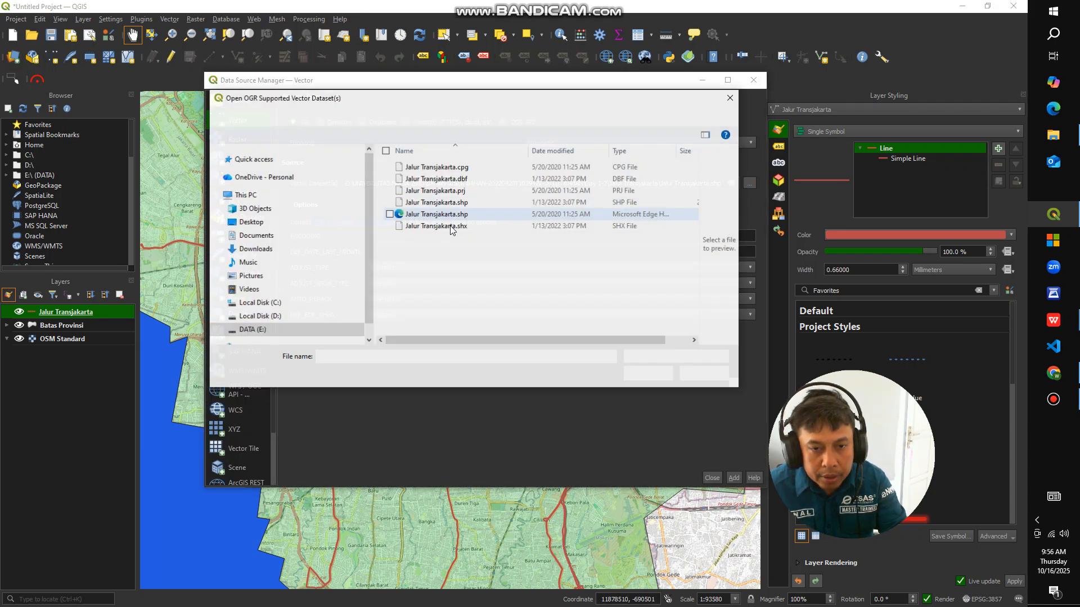
click(458, 116)
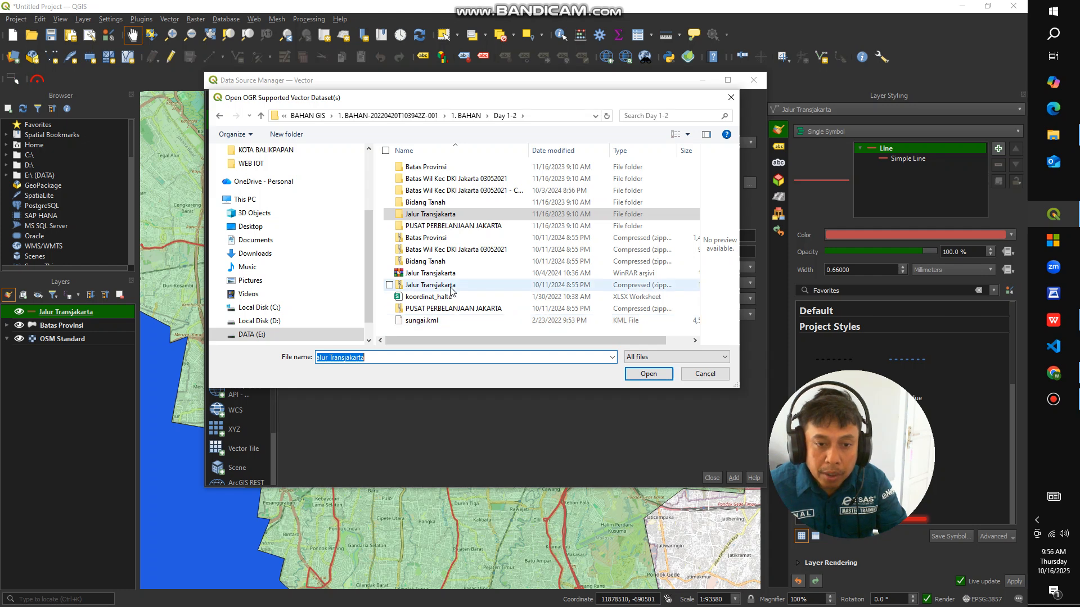
click(453, 325)
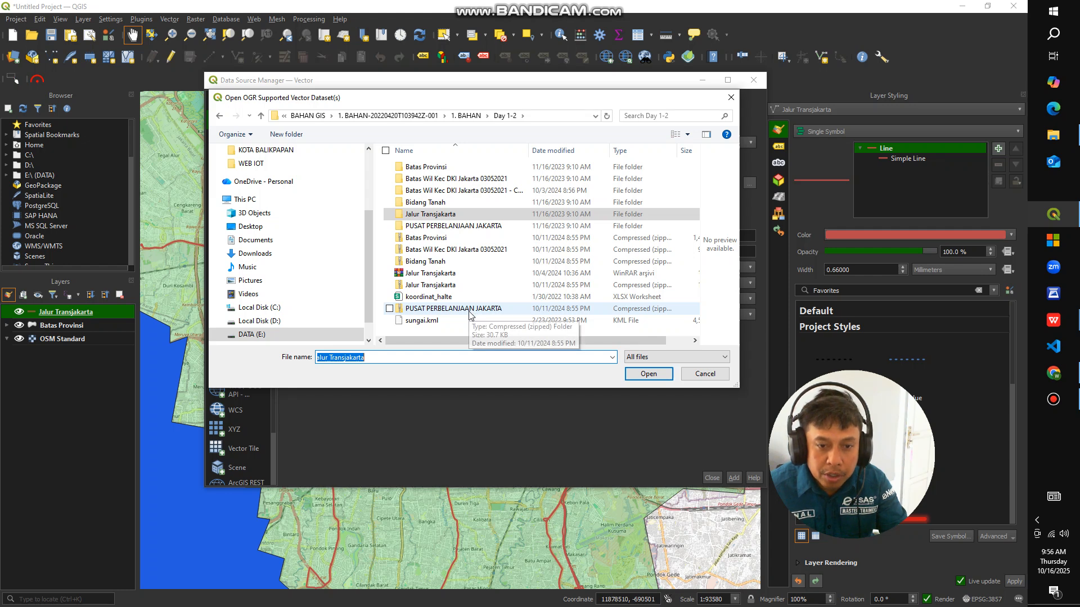
double_click(445, 225)
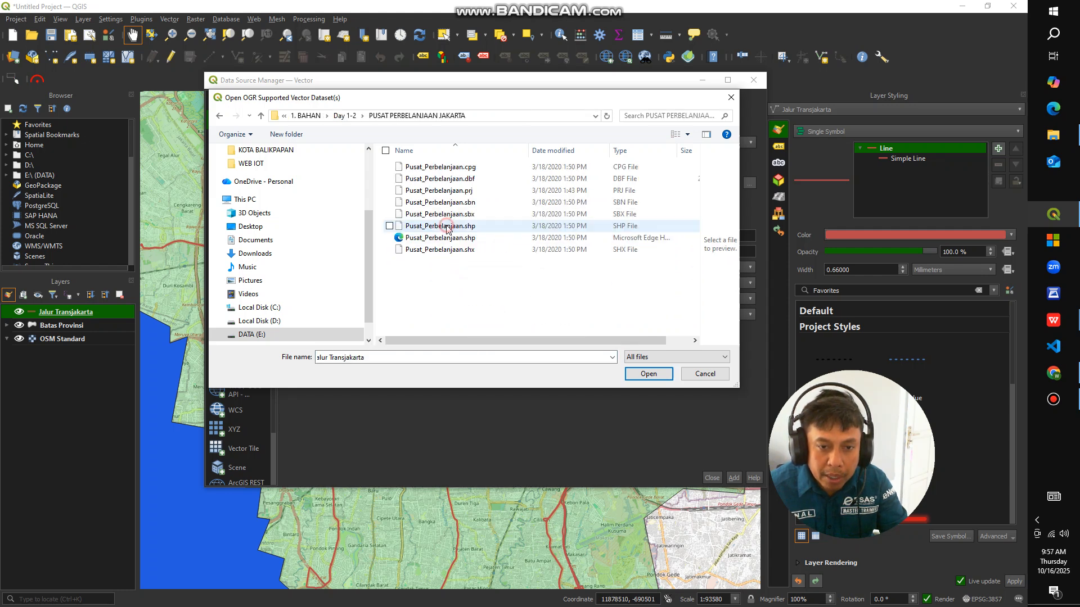
click(440, 225)
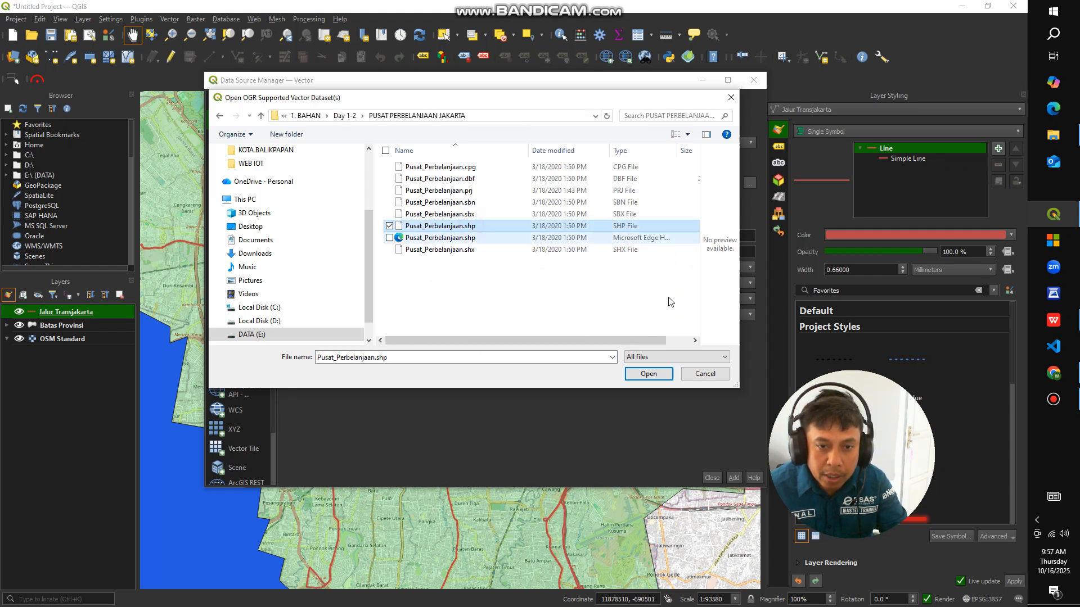
click(640, 372)
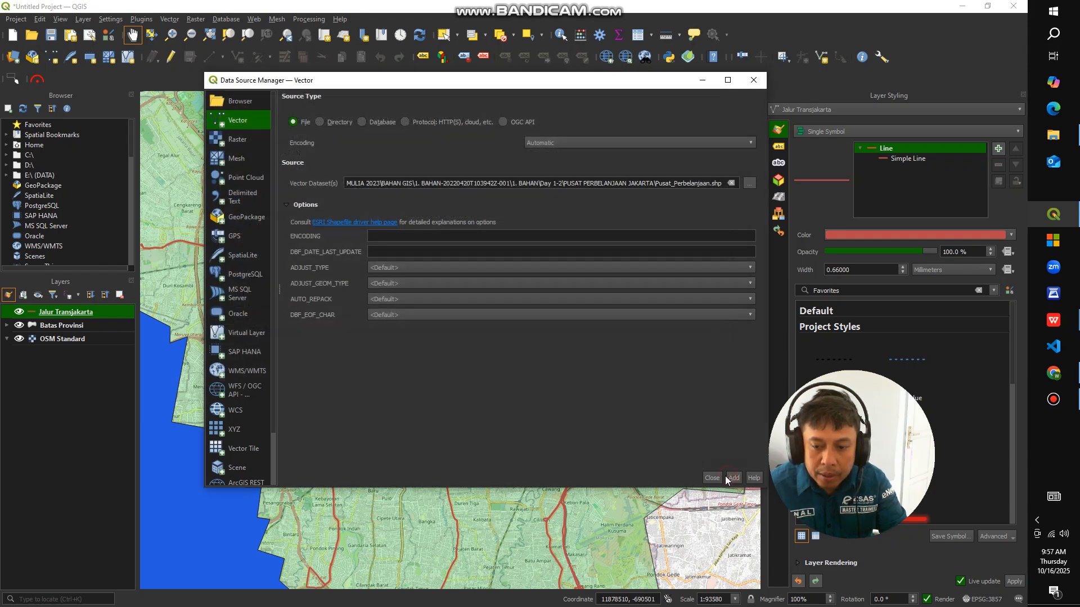
click(733, 477)
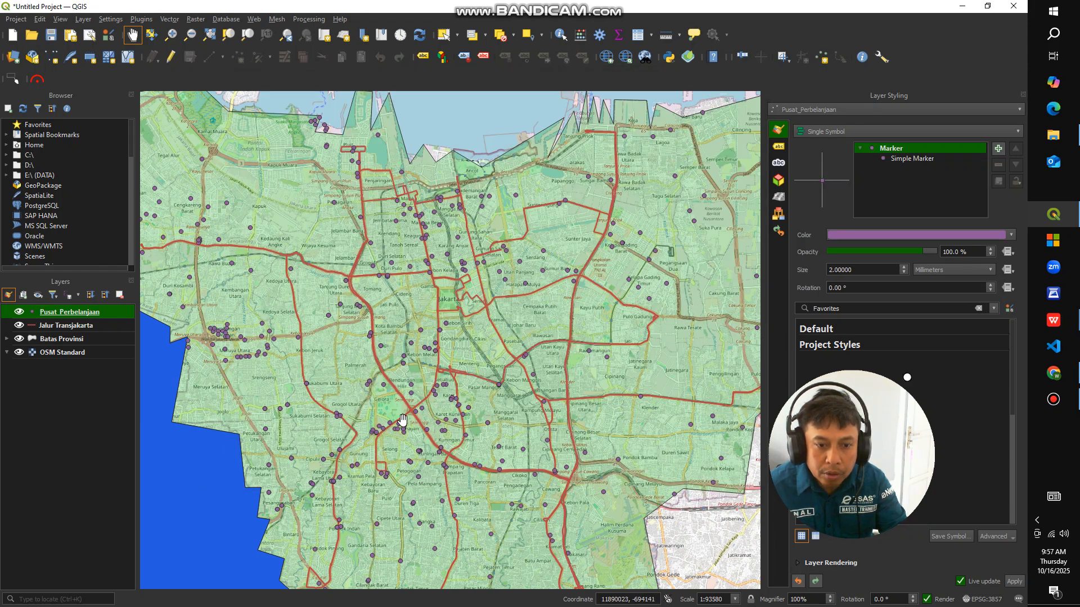
Examine how the Pusat_Perbelanjaan points are distributed across DKI Jakarta relative to the Transjakarta routes
scroll(461, 417, down, 1)
drag(462, 416, 461, 334)
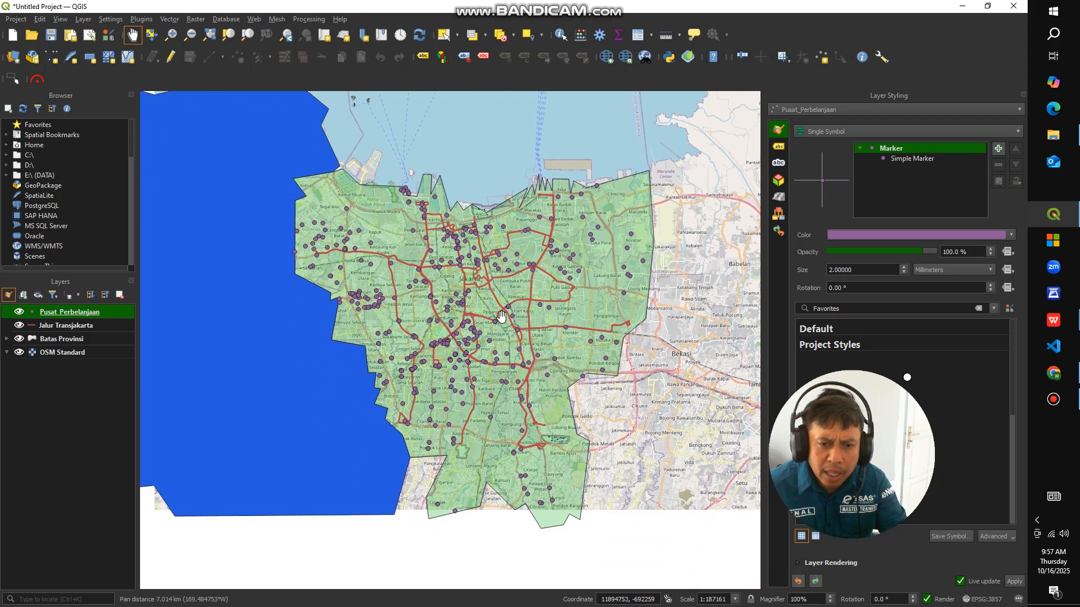
scroll(461, 334, up, 1)
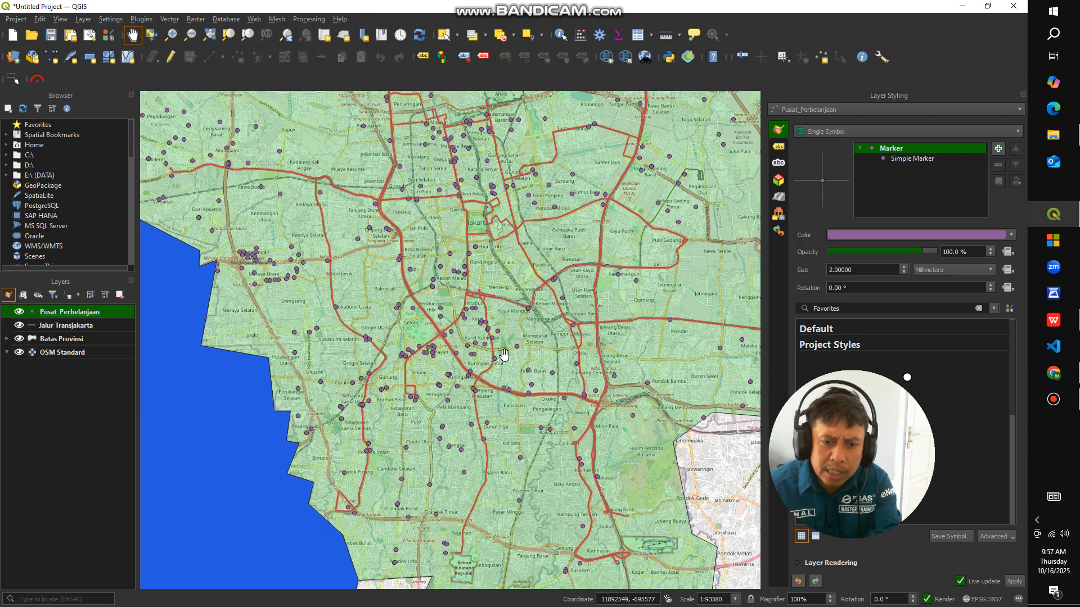
drag(504, 353, 567, 440)
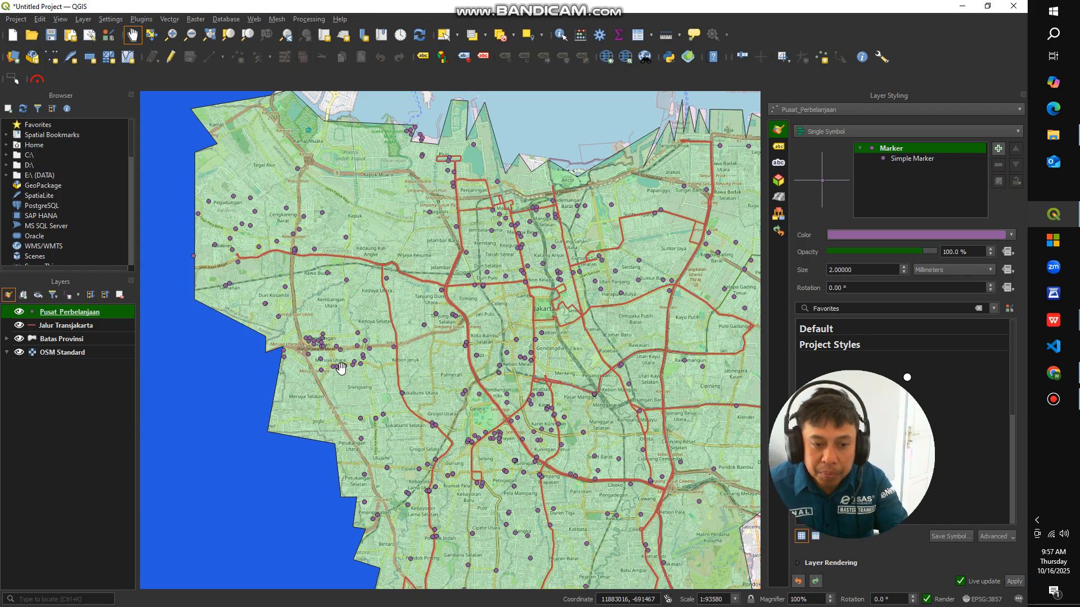
scroll(341, 368, up, 1)
scroll(342, 368, down, 1)
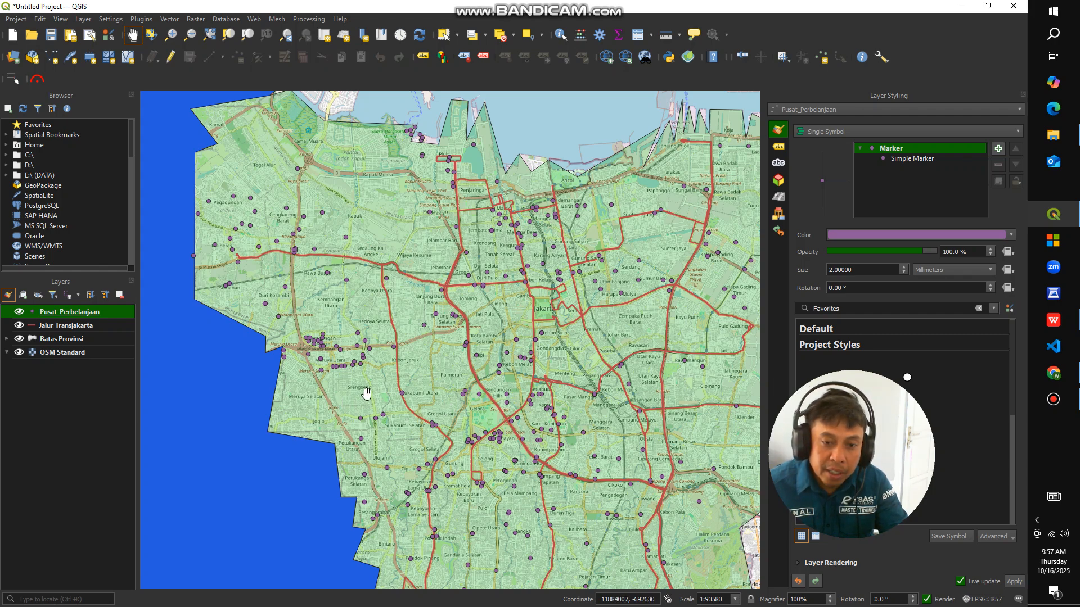
scroll(368, 390, down, 2)
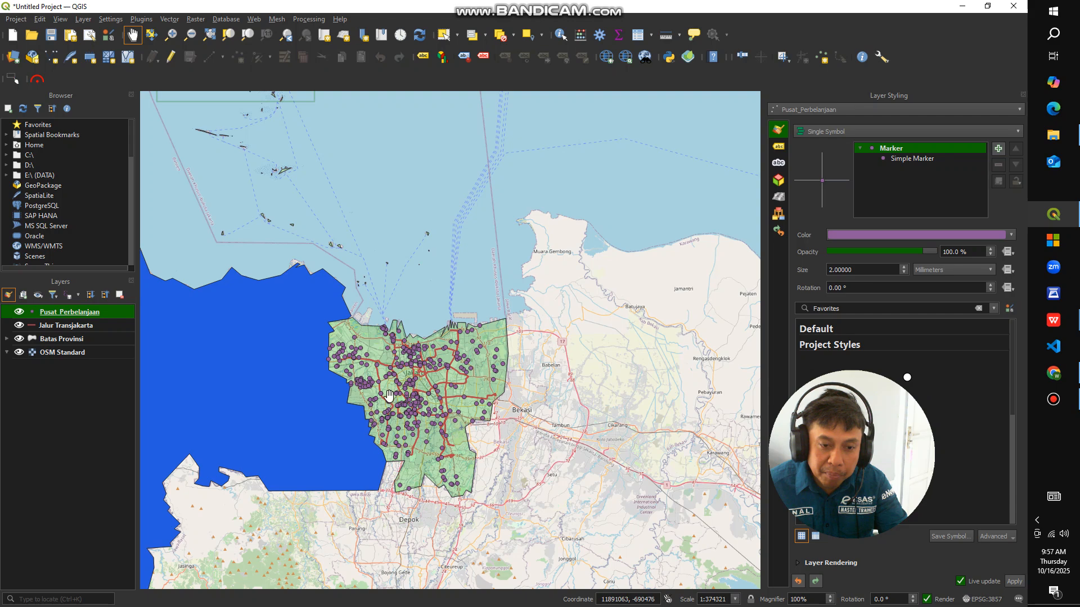
scroll(406, 409, up, 1)
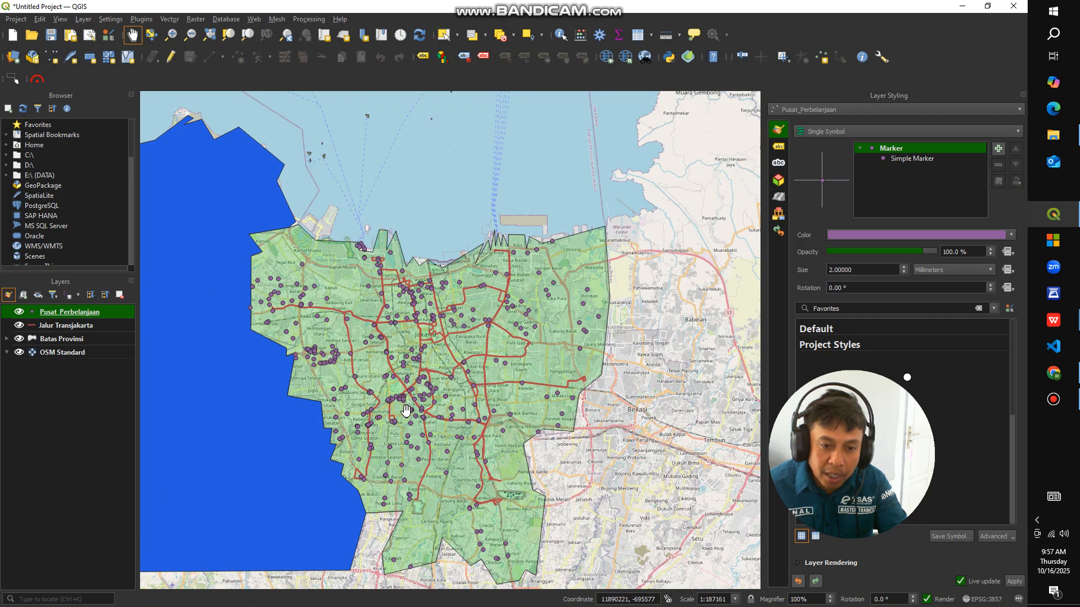
scroll(406, 410, up, 1)
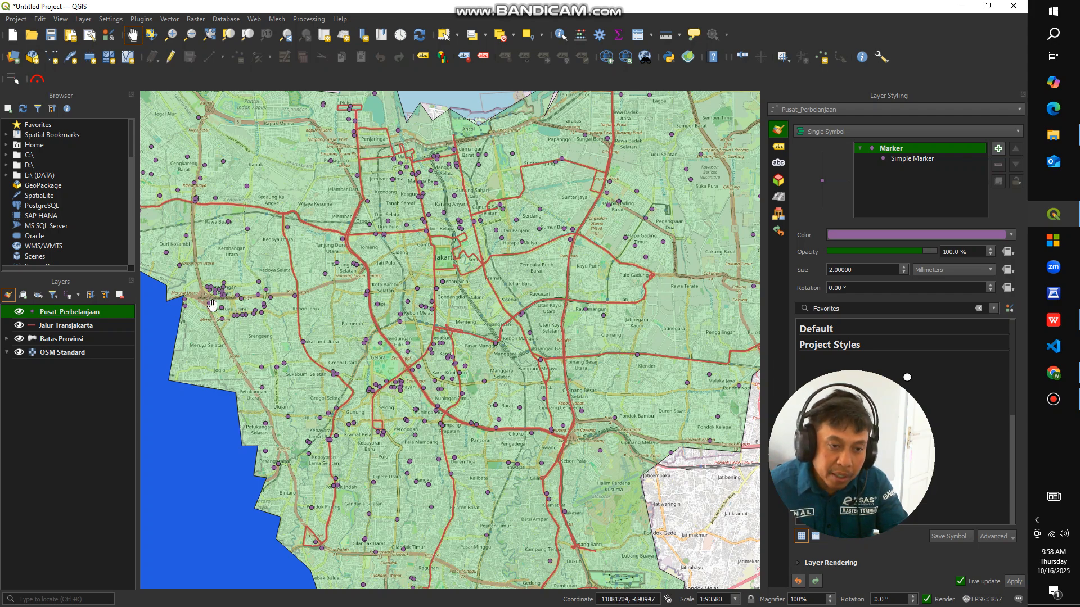
scroll(212, 306, up, 1)
scroll(228, 305, down, 1)
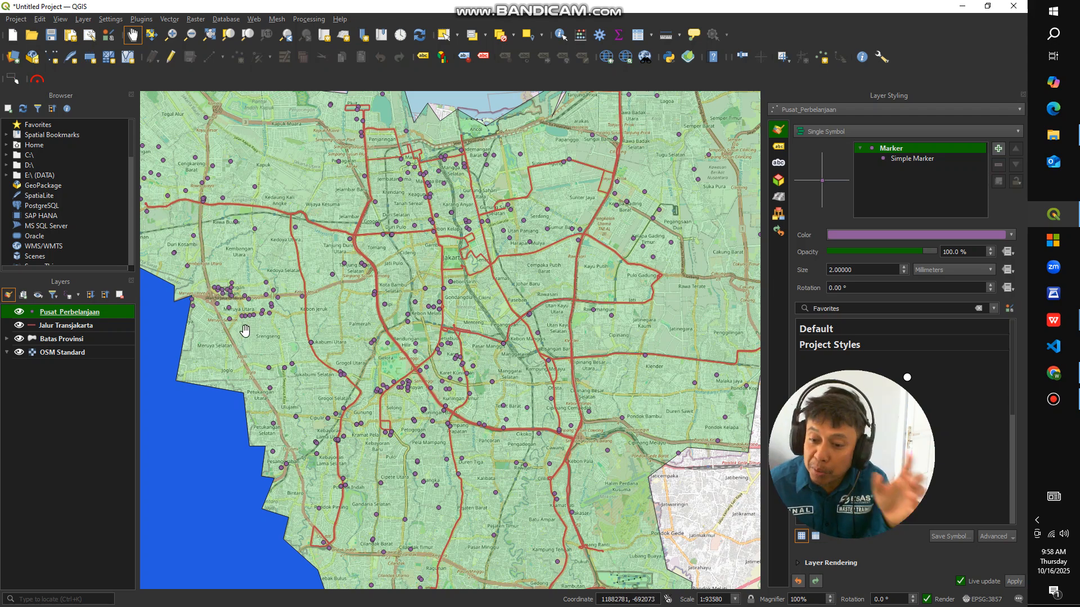
Inspect the cluster of shopping center points around Kembangan and Meruya Utara in west Jakarta and the nearest Transjakarta routes
drag(238, 233, 328, 261)
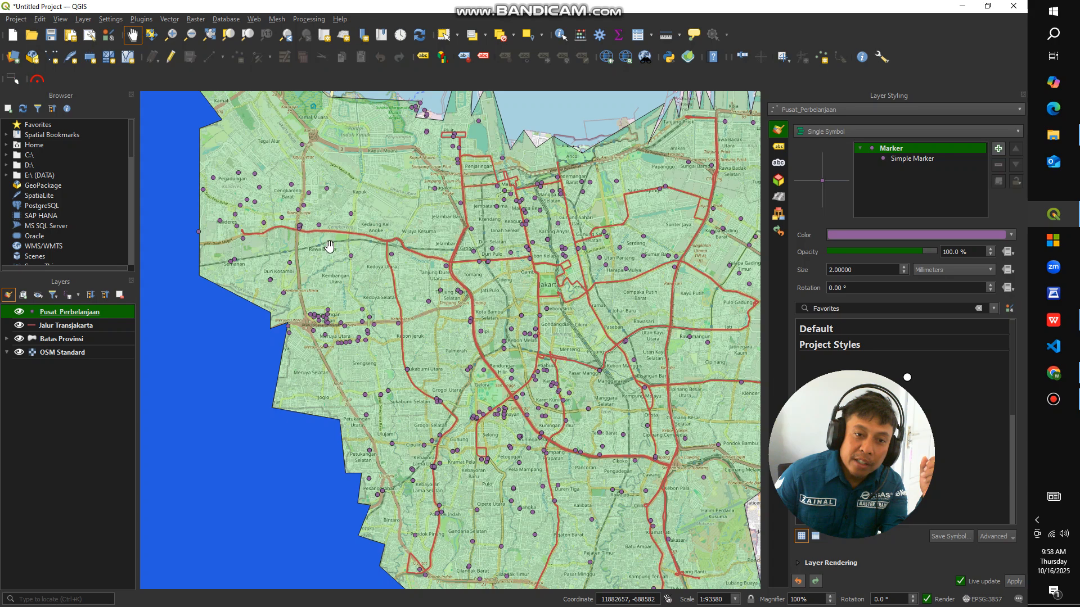
scroll(273, 235, up, 3)
scroll(315, 239, down, 2)
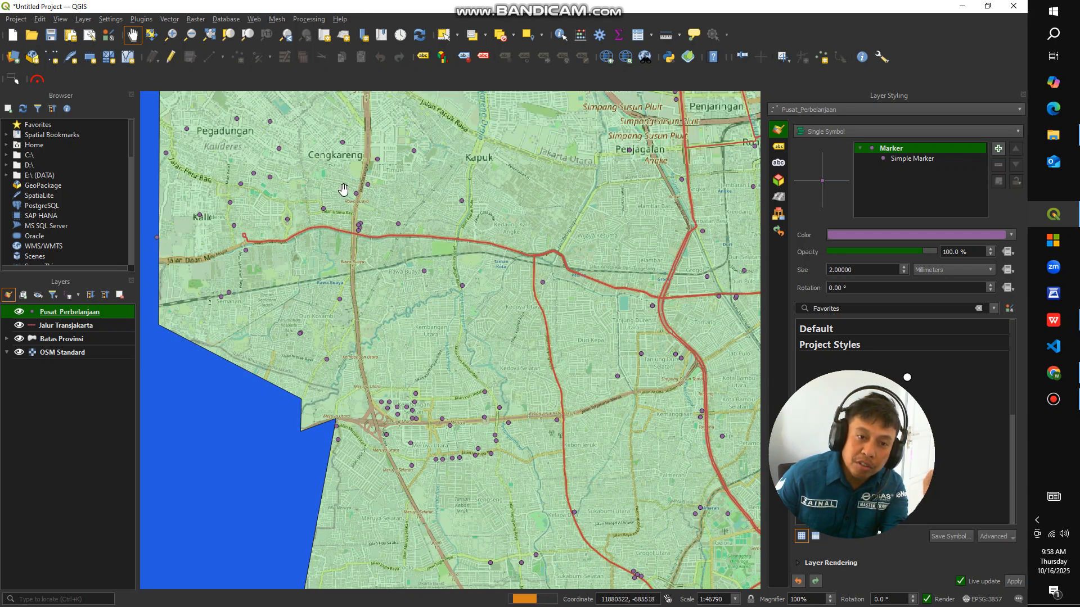
scroll(417, 327, down, 1)
scroll(401, 380, up, 2)
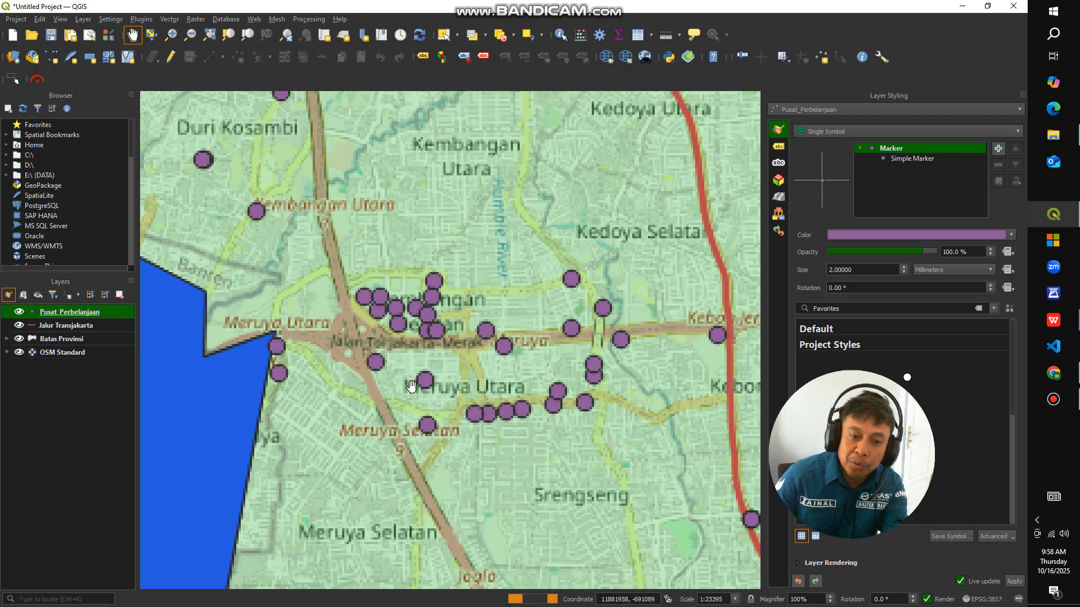
scroll(338, 363, up, 2)
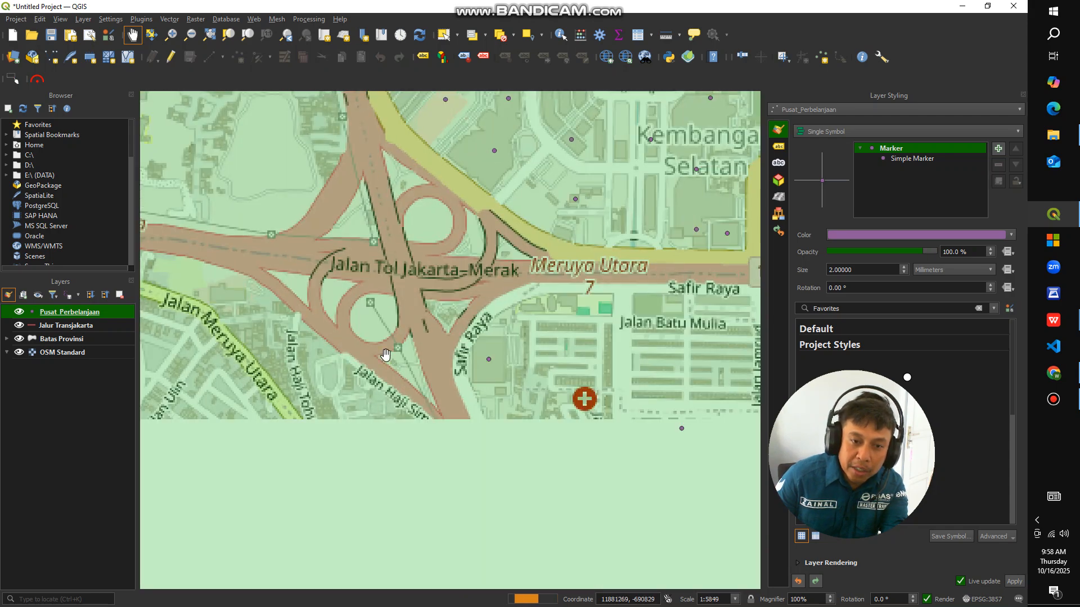
scroll(408, 334, down, 3)
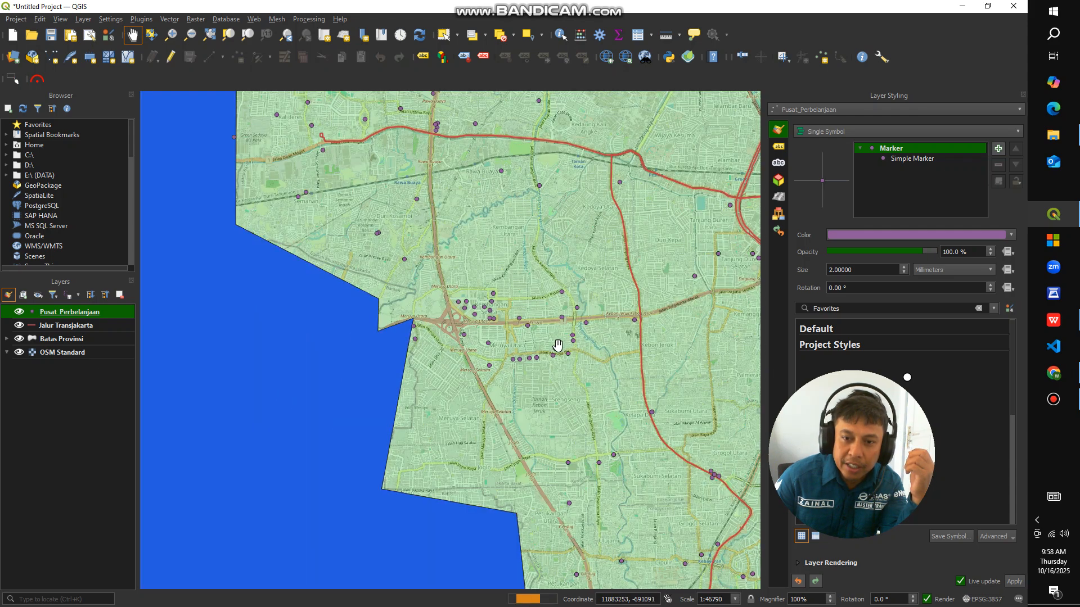
drag(565, 341, 326, 382)
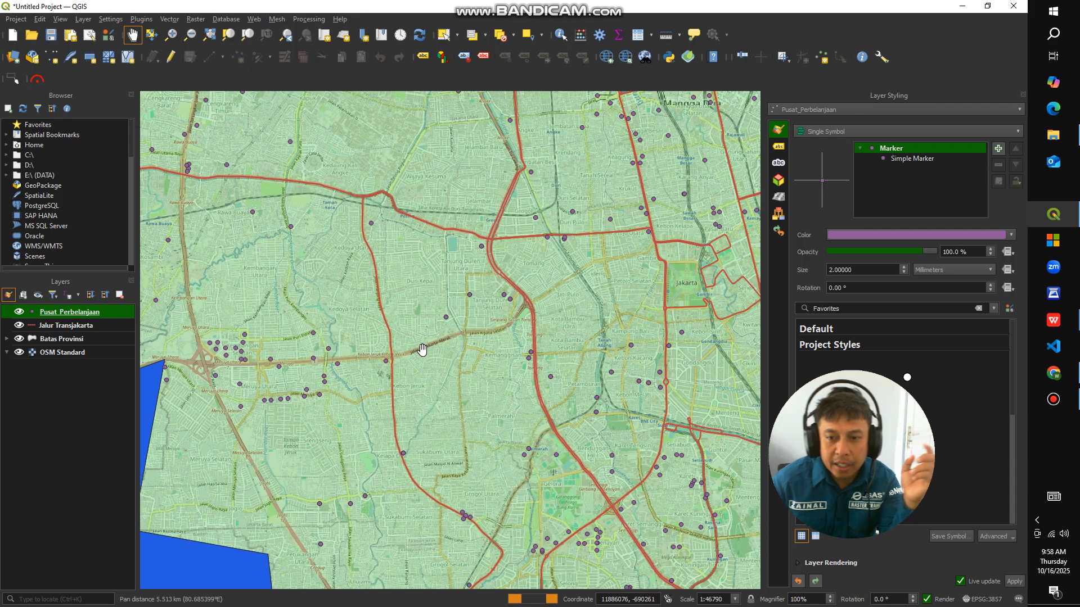
scroll(422, 349, down, 1)
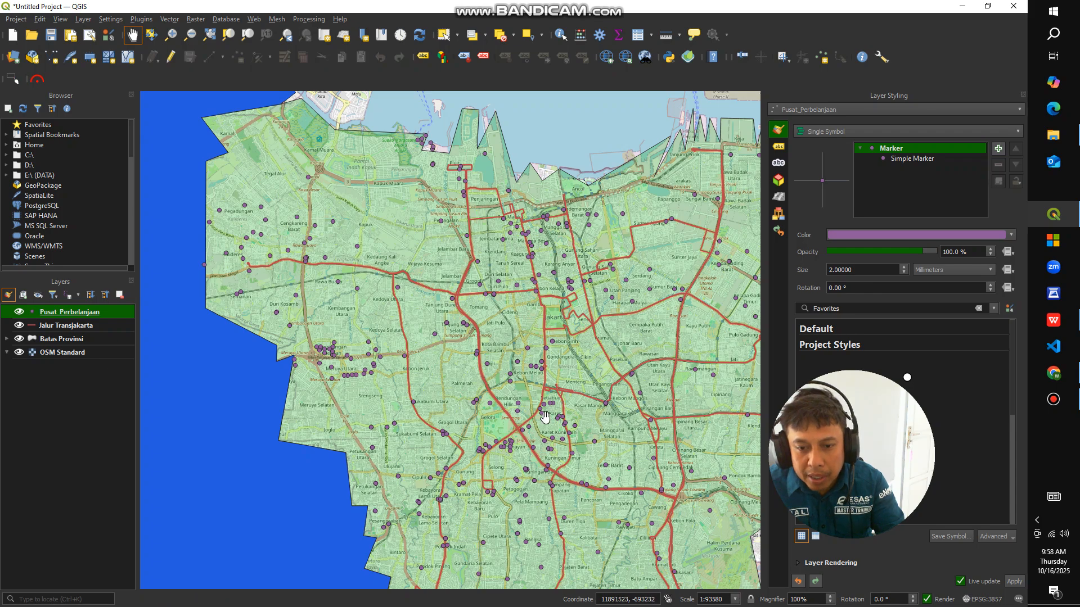
Examine the shopping center points along the Transjakarta routes through central Jakarta
scroll(570, 295, up, 3)
scroll(568, 306, down, 1)
scroll(563, 304, down, 1)
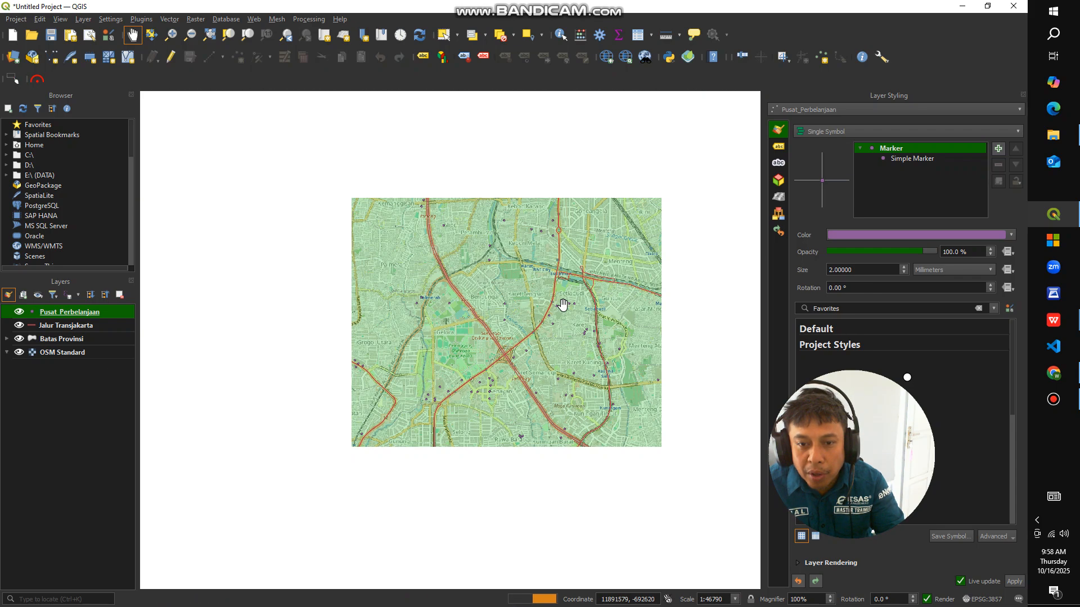
drag(561, 338, 538, 417)
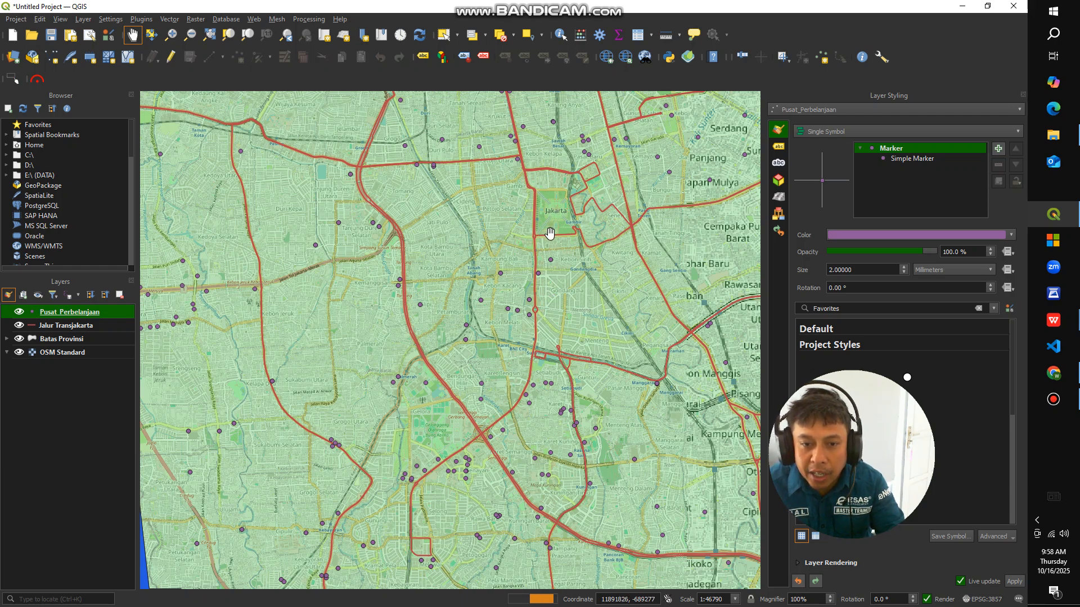
drag(572, 279, 498, 334)
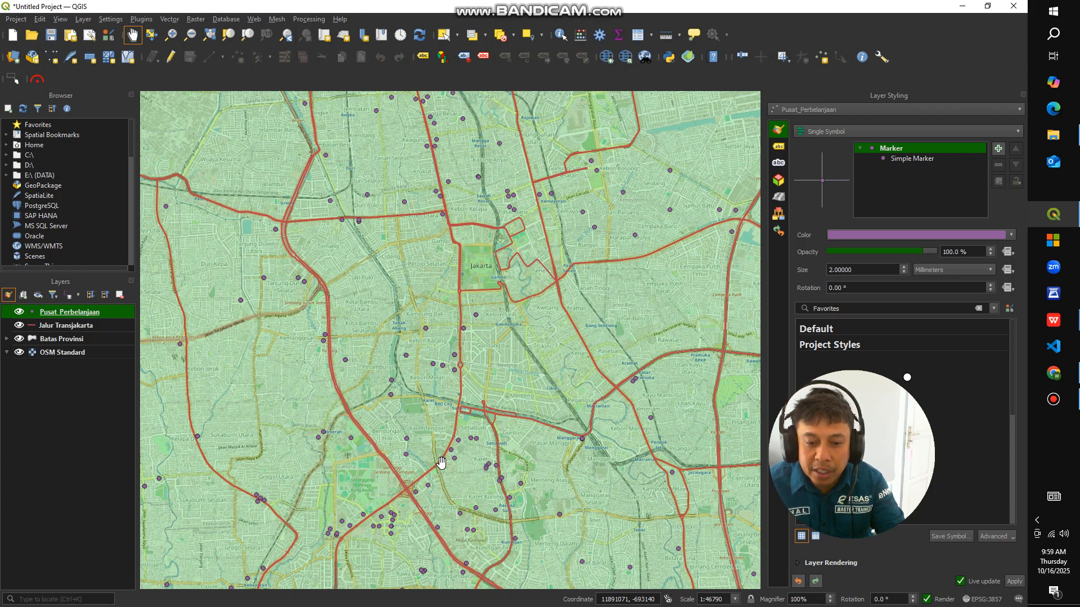
scroll(326, 444, down, 1)
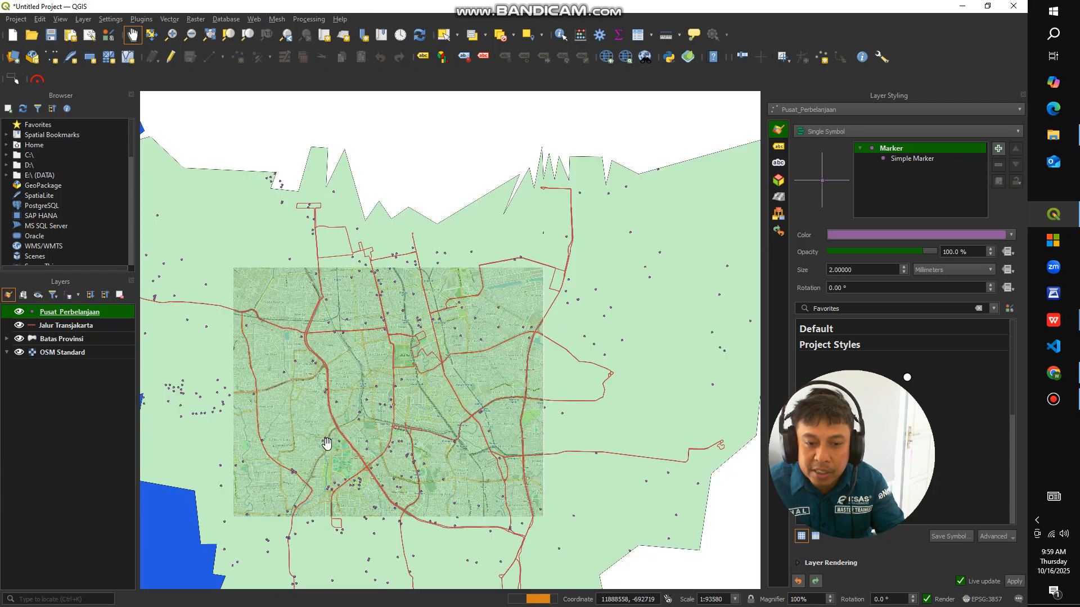
drag(326, 443, 437, 334)
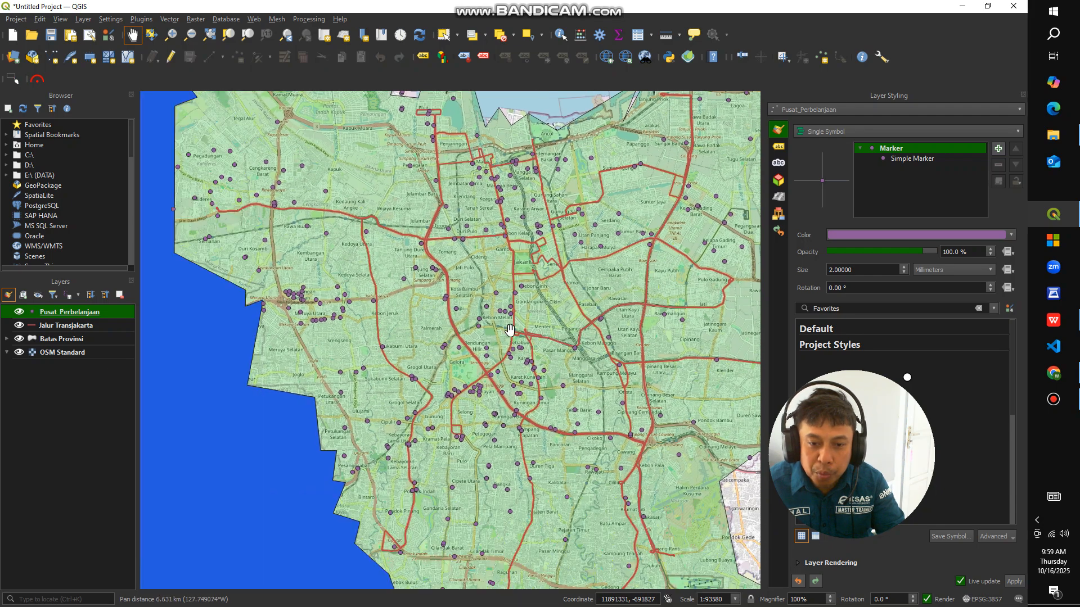
Inspect the shopping centers around the Bundaran Hotel Indonesia roundabout, and review the point spread over the whole DKI Jakarta area
scroll(510, 329, up, 1)
scroll(509, 329, up, 1)
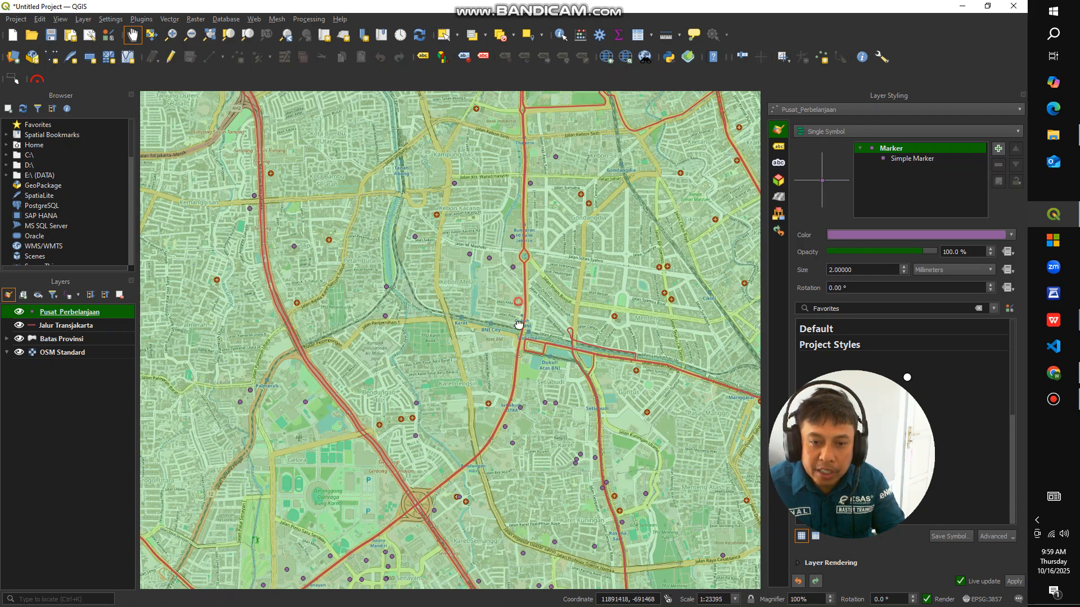
drag(510, 287, 515, 368)
scroll(503, 346, up, 2)
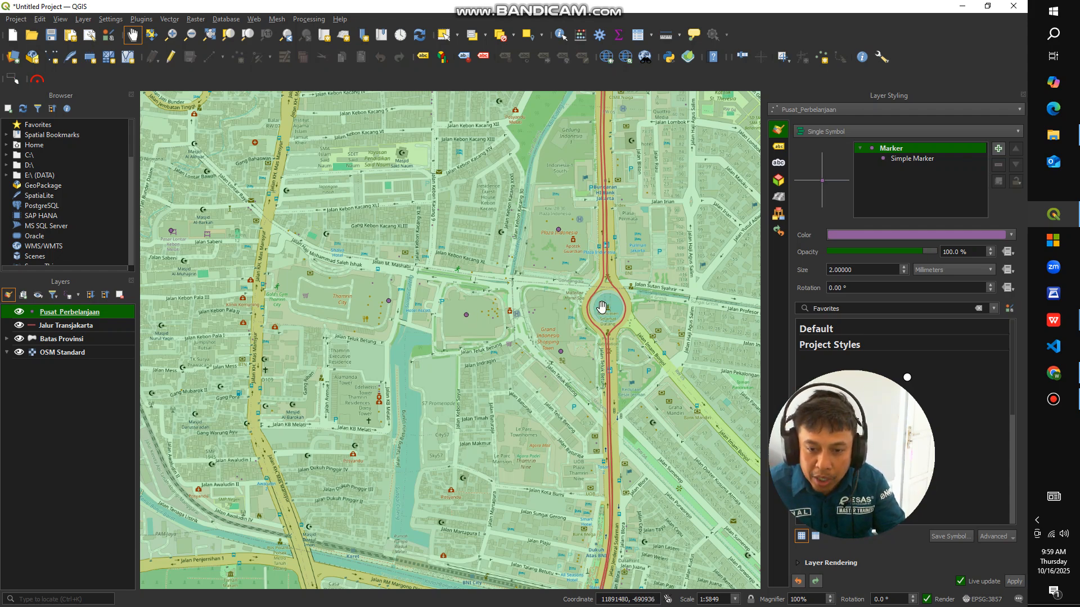
scroll(620, 332, up, 2)
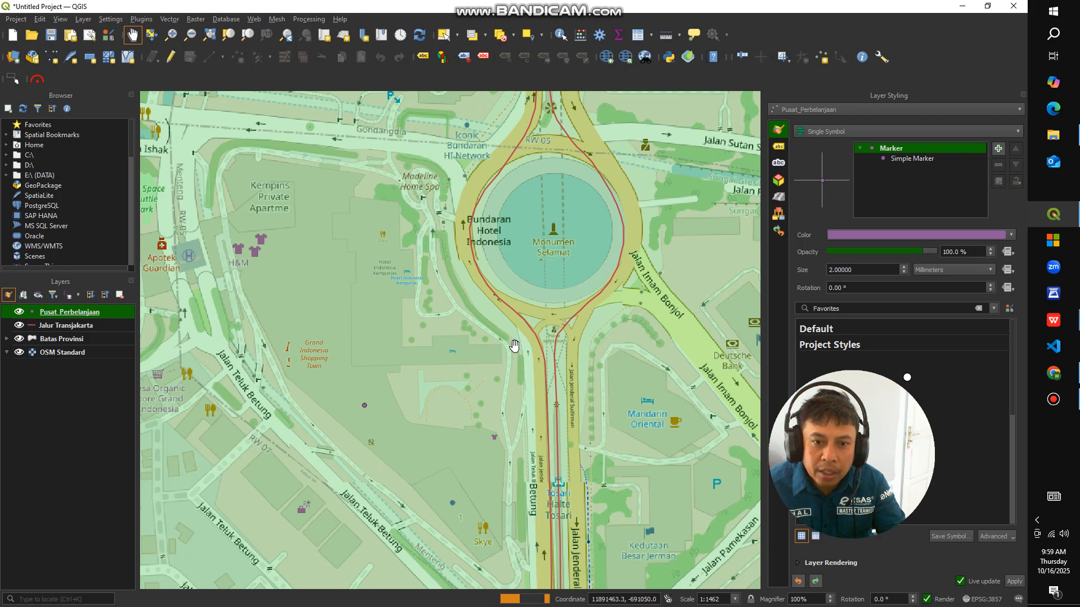
scroll(515, 345, down, 4)
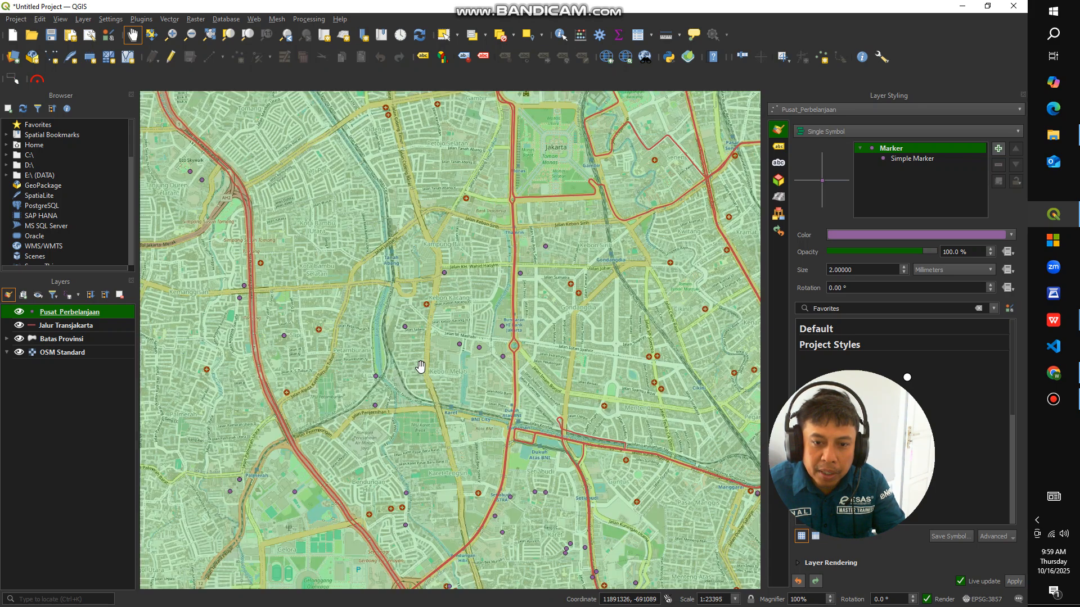
drag(382, 387, 455, 361)
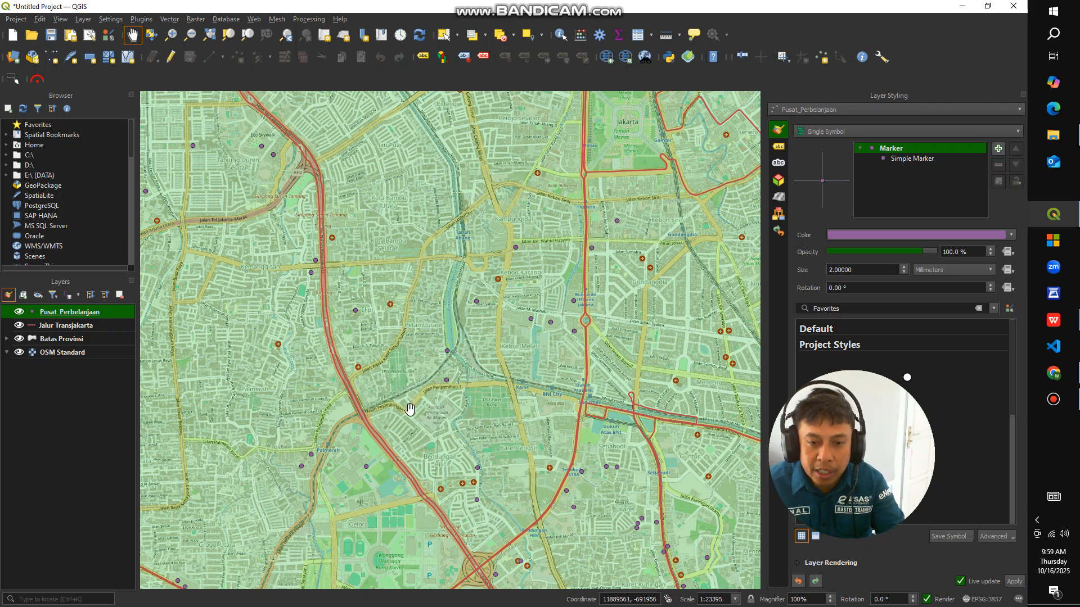
scroll(409, 409, down, 2)
scroll(410, 411, down, 1)
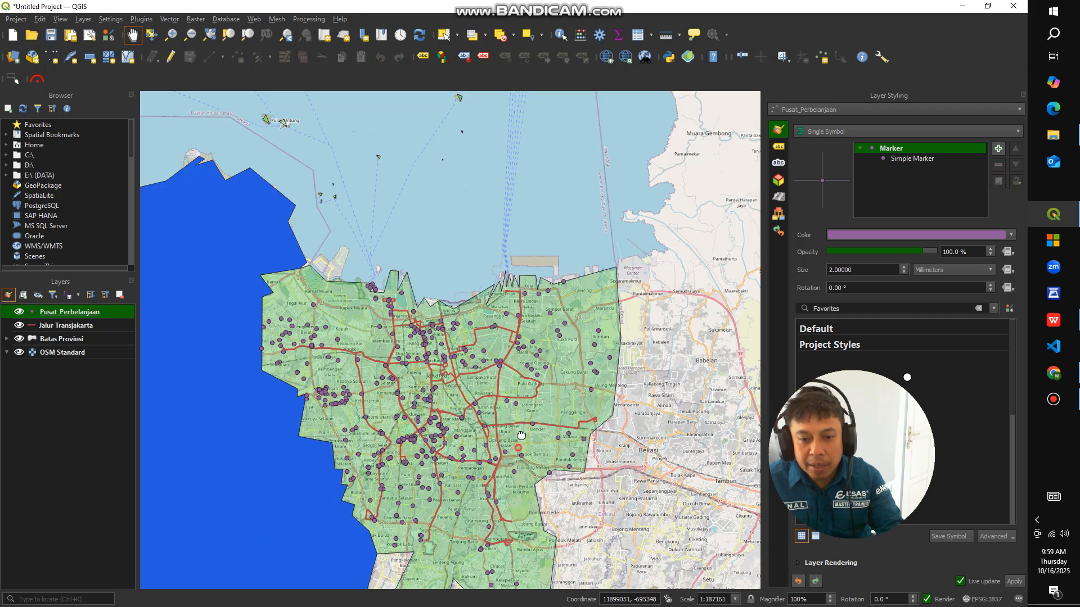
drag(517, 448, 525, 361)
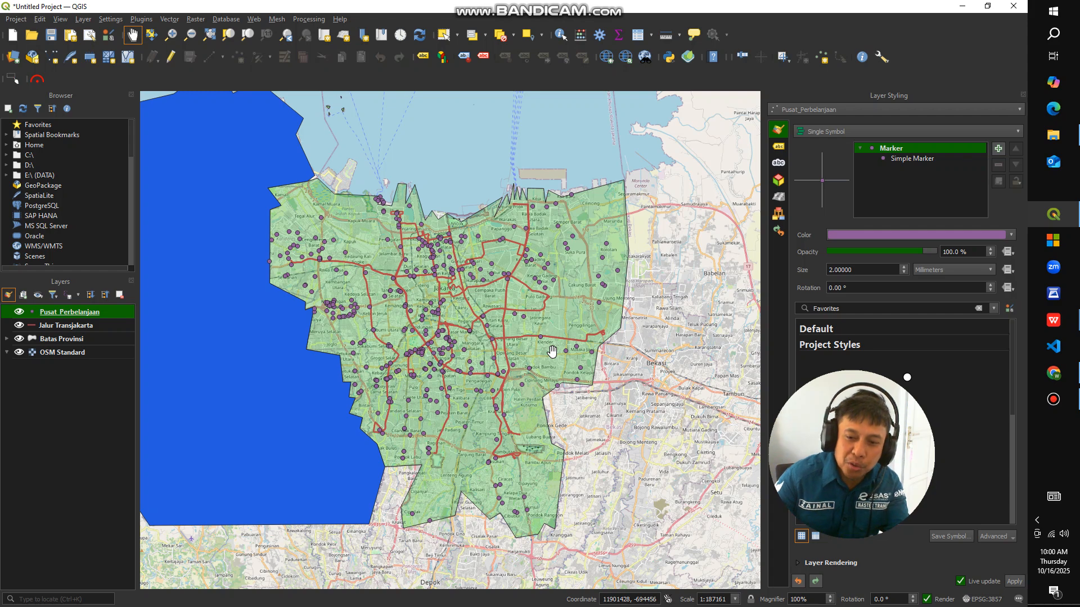
drag(394, 344, 445, 344)
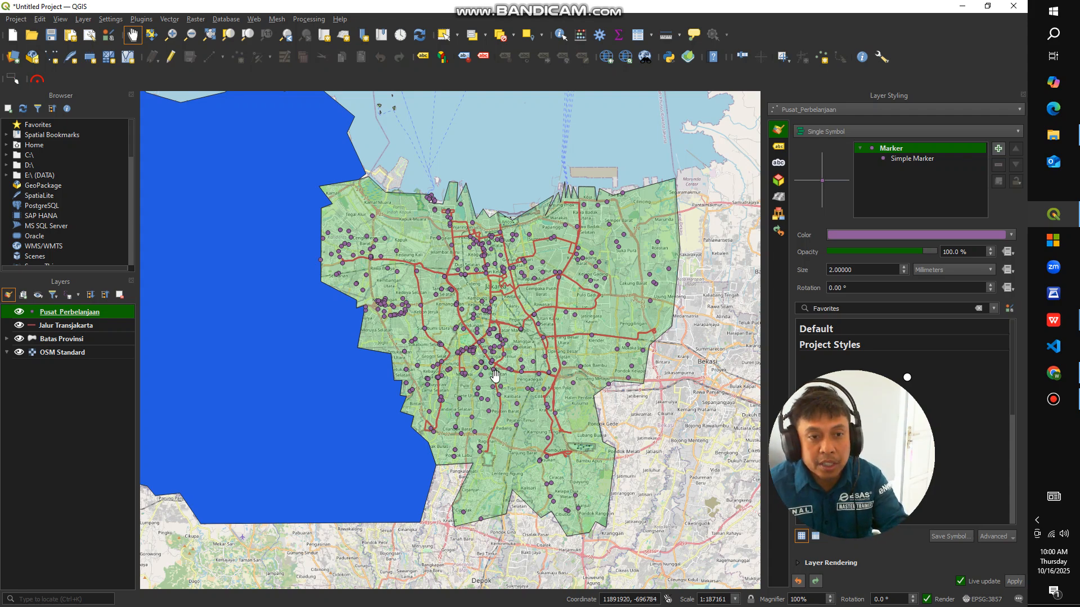
mouse_move(862, 452)
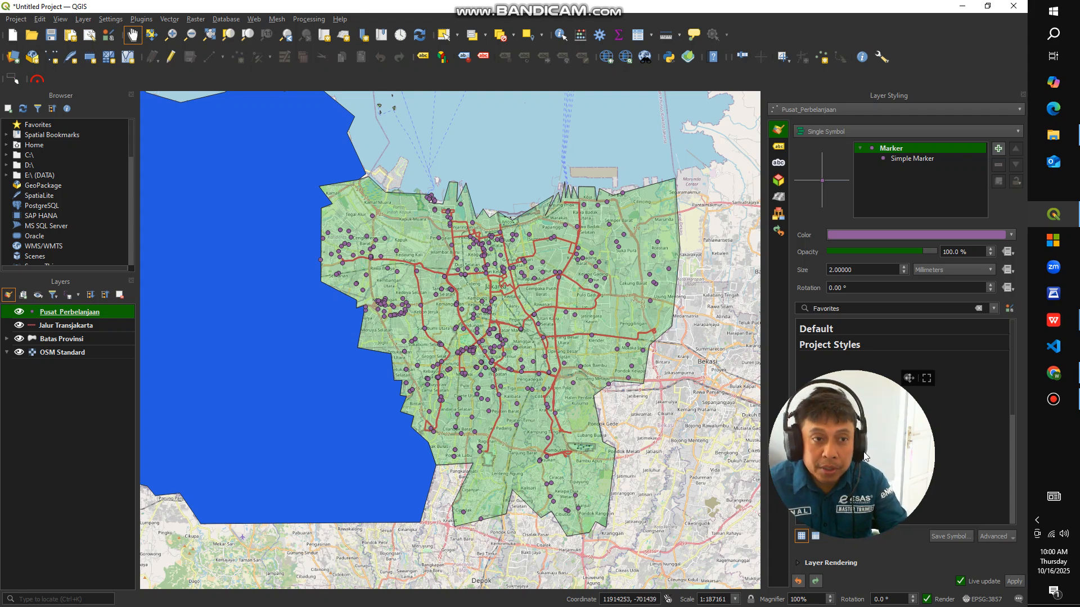